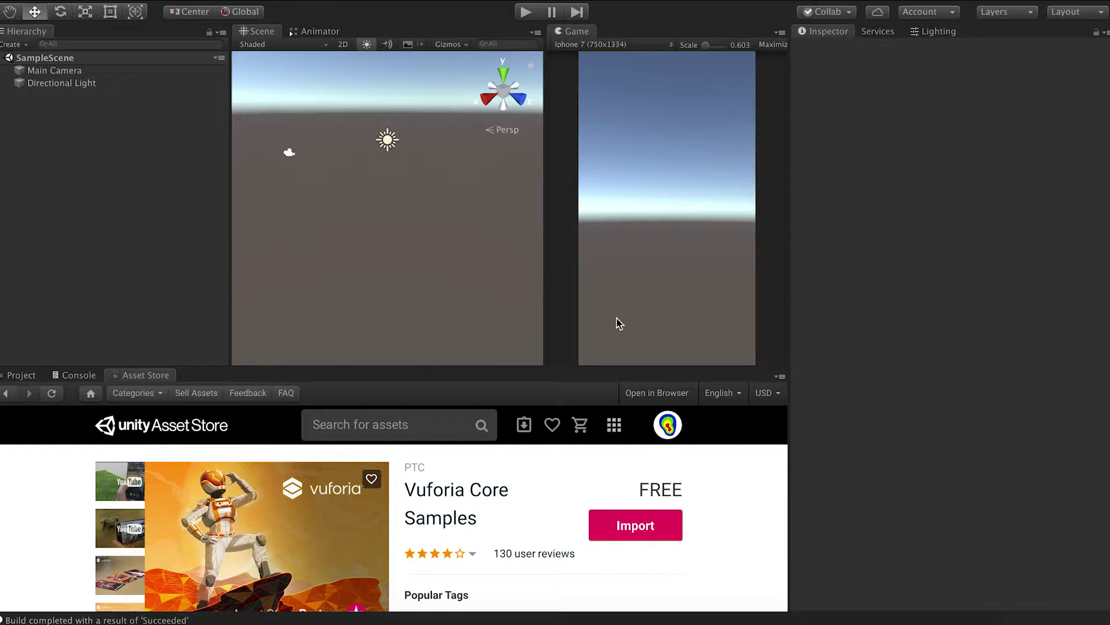
Enable Vuforia Augmented Reality in the XR Settings of the iOS player settings and close the build settings.
click(81, 0)
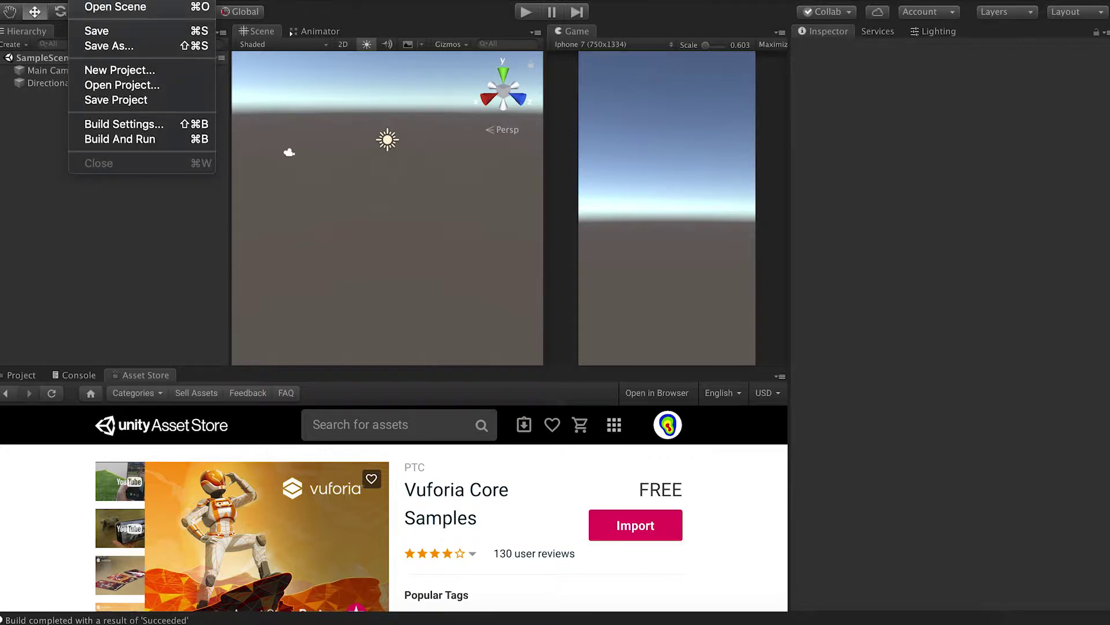
click(127, 132)
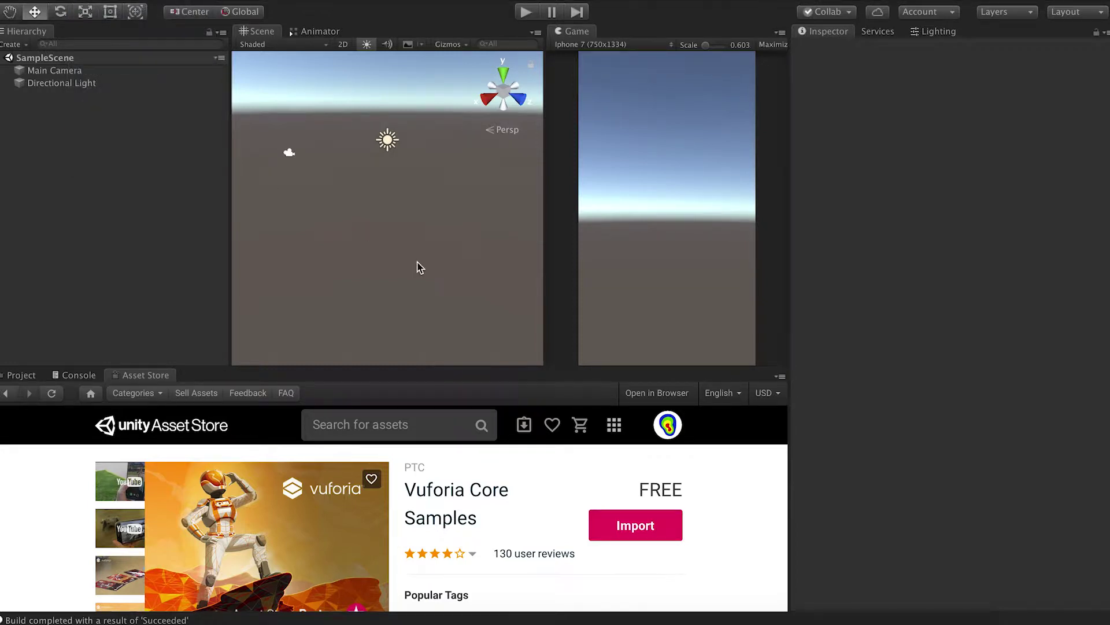
click(200, 609)
scroll(844, 589, down, 10)
click(844, 588)
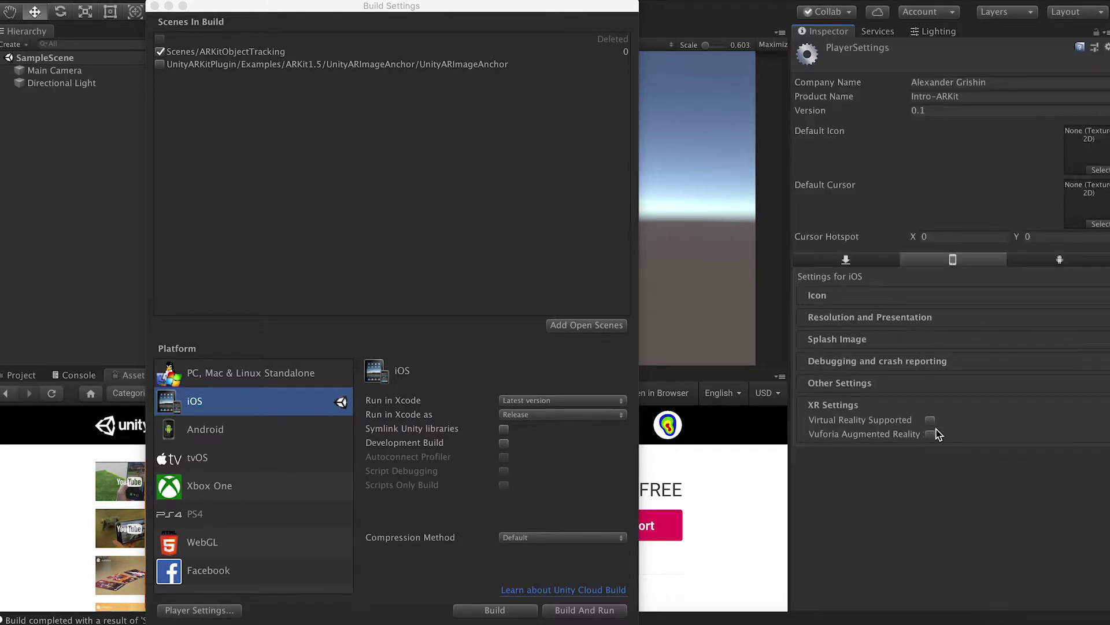
click(929, 434)
click(155, 6)
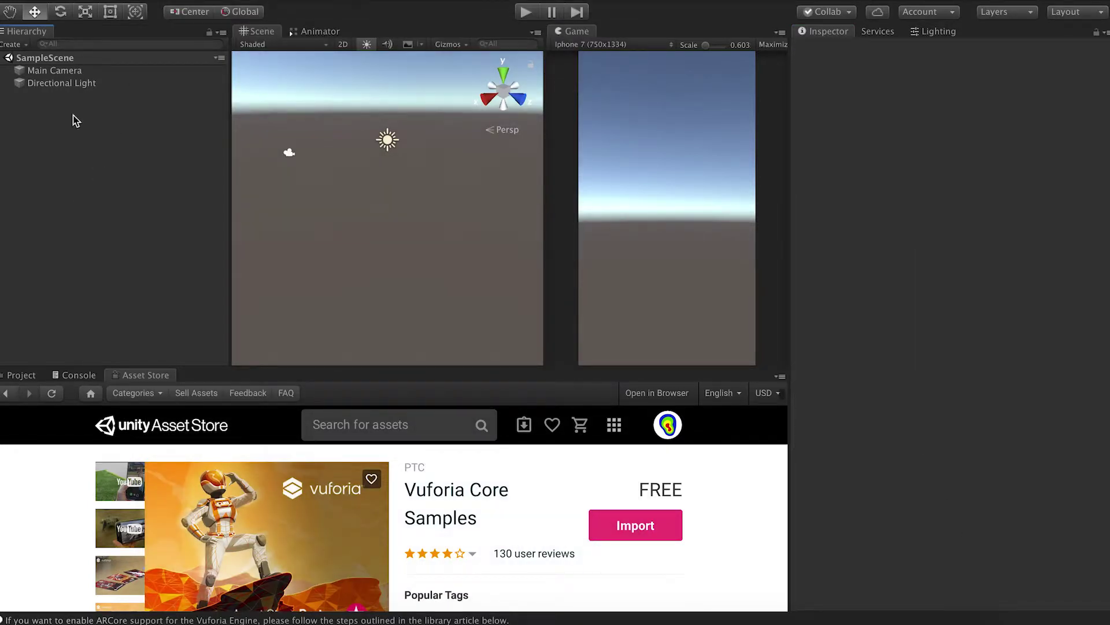
Add a Vuforia Engine AR Camera to the scene and import the required Vuforia Engine assets.
right_click(121, 141)
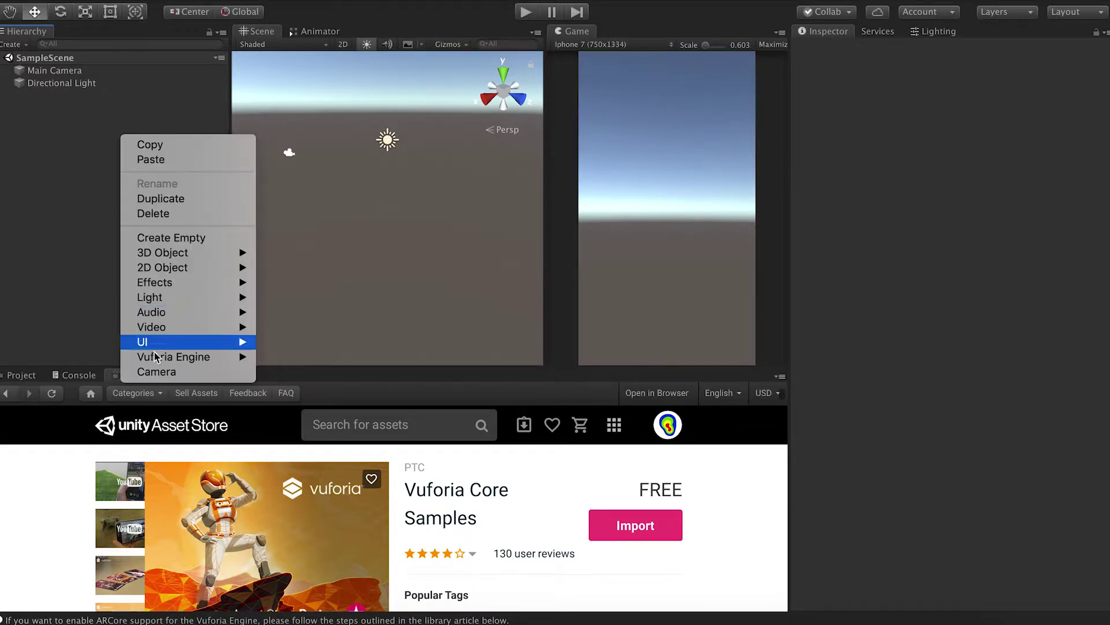
mouse_move(157, 358)
click(300, 357)
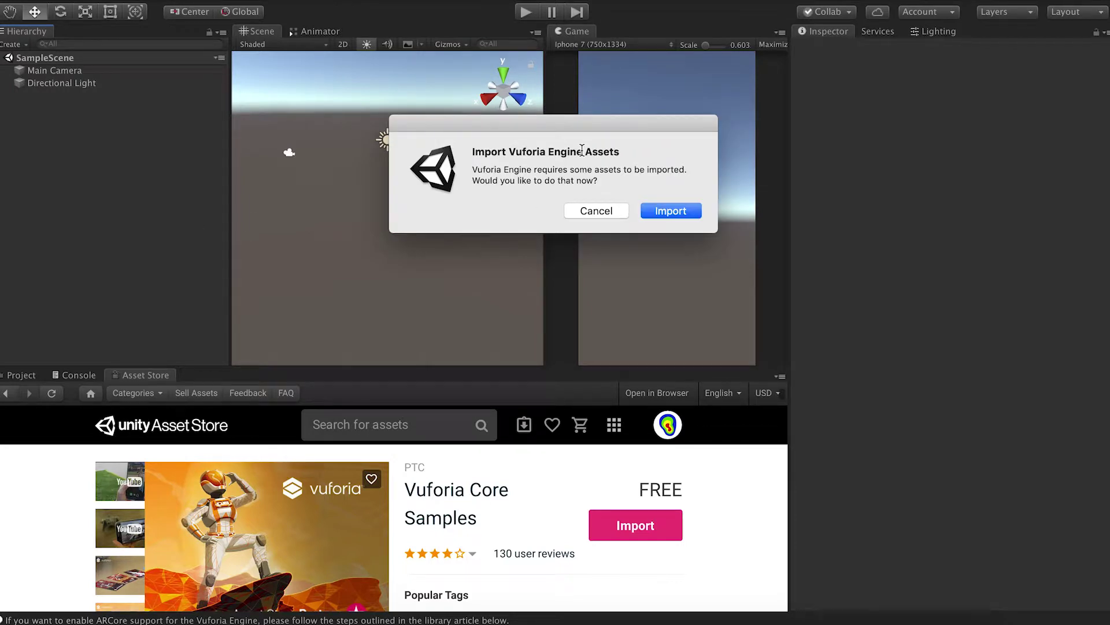
click(663, 209)
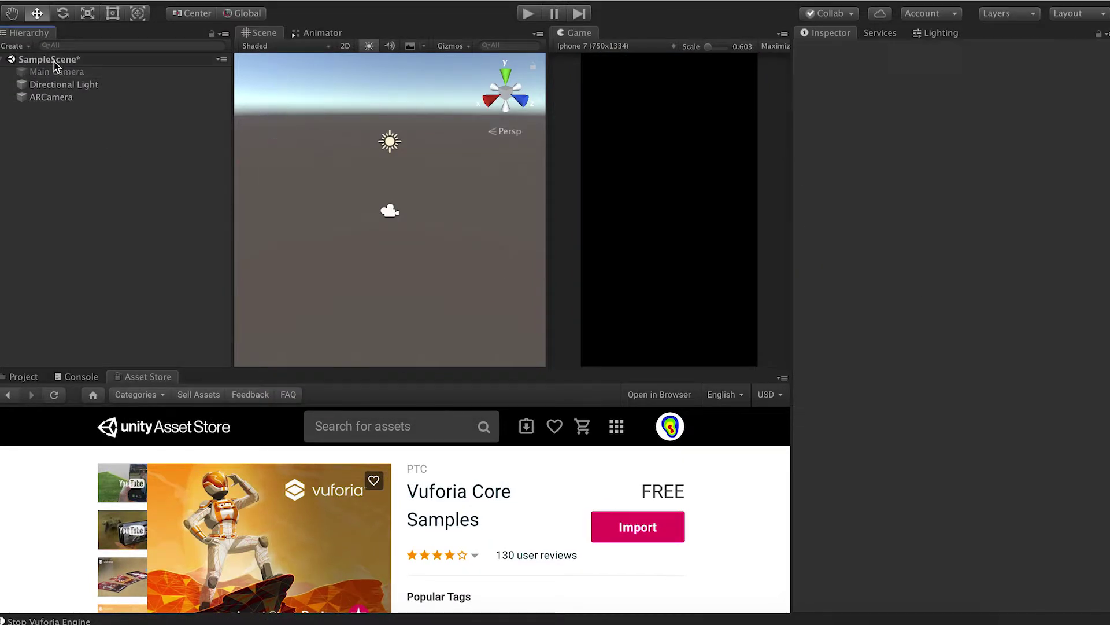
Delete the Main Camera from SampleScene.
click(57, 72)
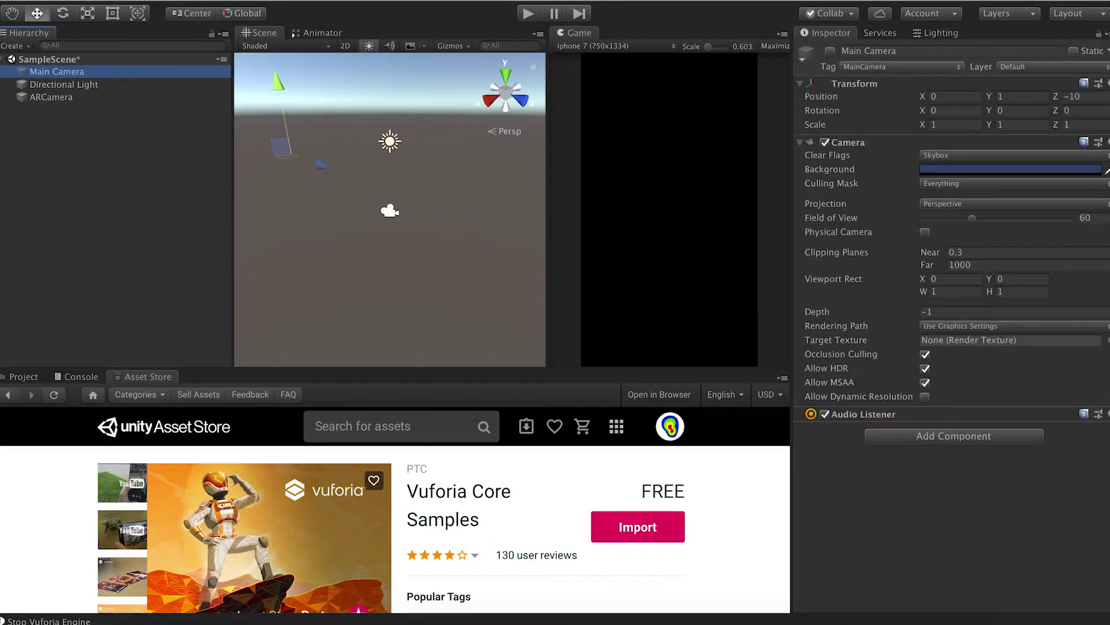
click(830, 51)
click(830, 52)
click(90, 73)
right_click(89, 73)
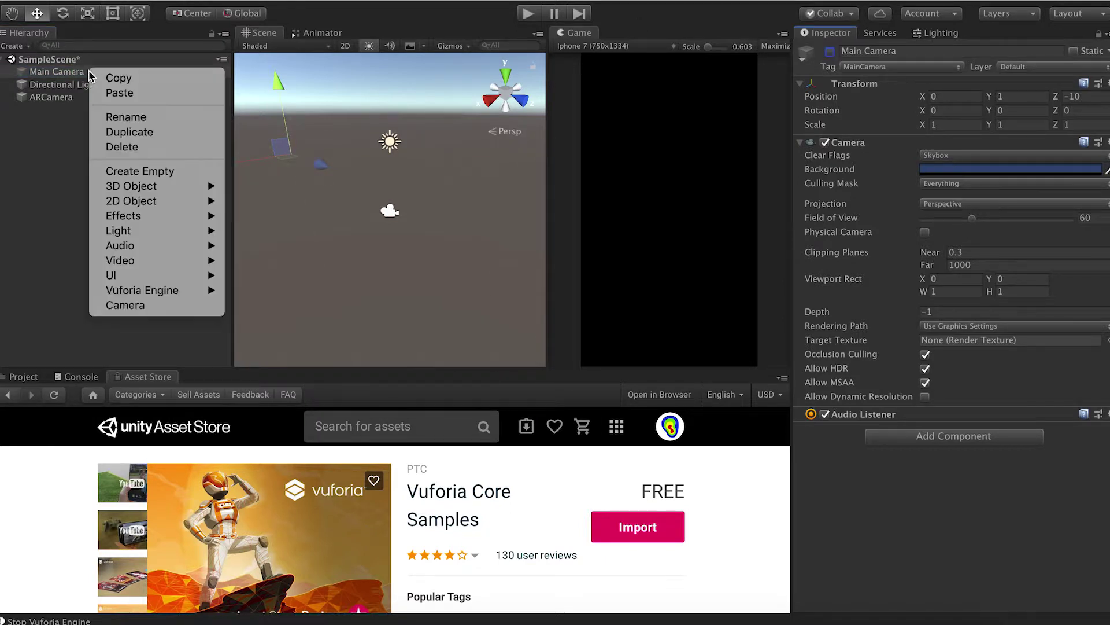
click(126, 148)
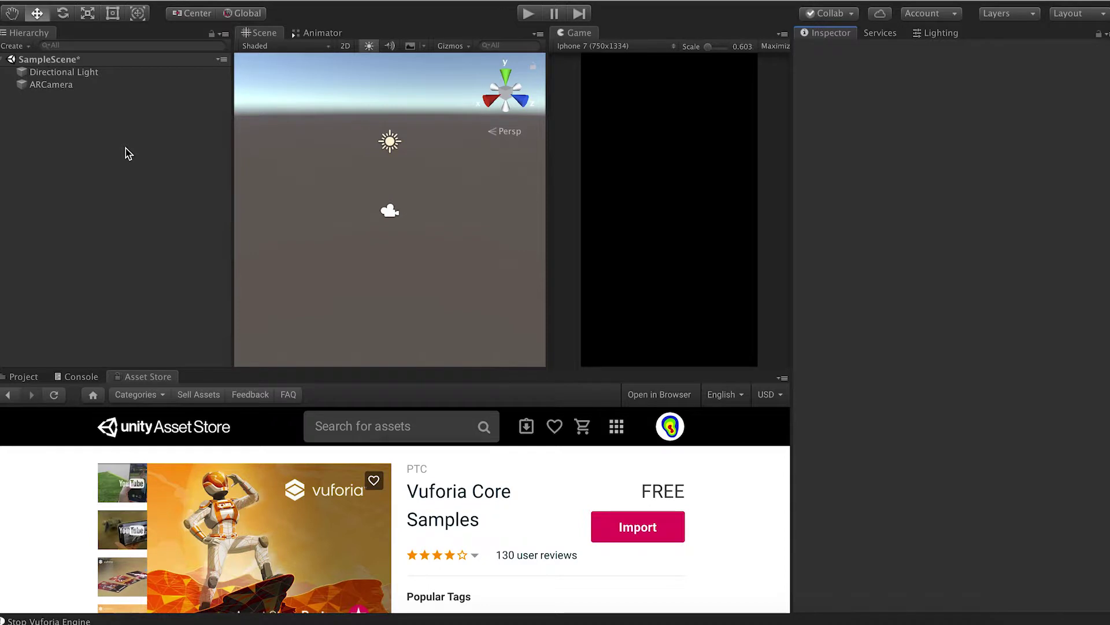
Run the scene in play mode to check the ARCamera's image in the Game view, and stop it.
click(528, 14)
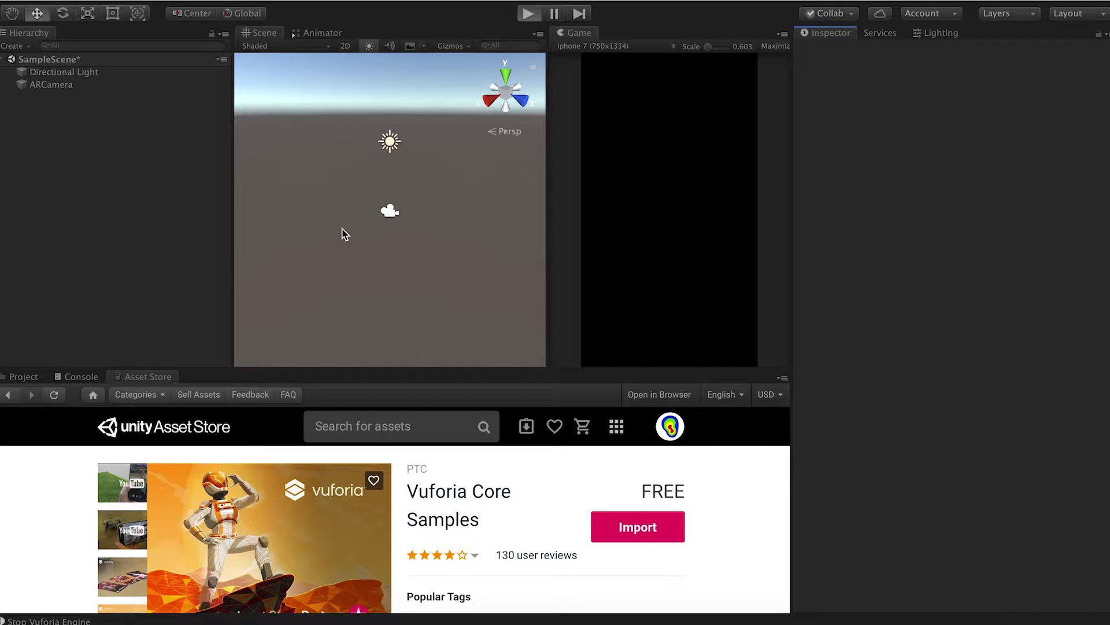
click(715, 48)
drag(716, 48, 623, 56)
click(528, 14)
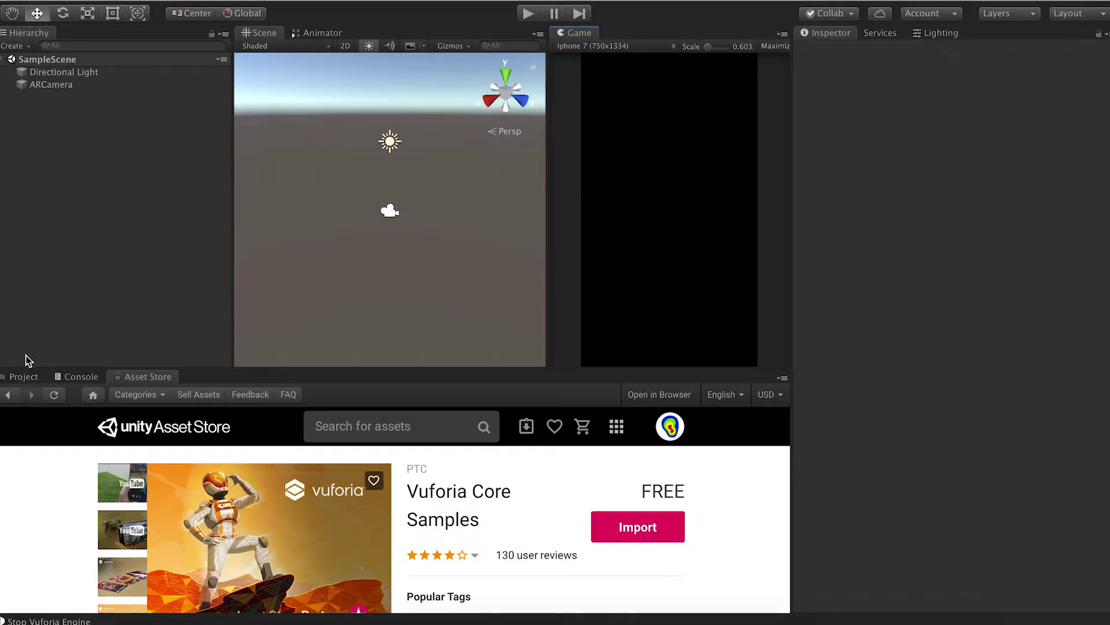
Open the Vuforia Engine configuration from the ARCamera and start editing the App License Key.
click(23, 377)
click(73, 87)
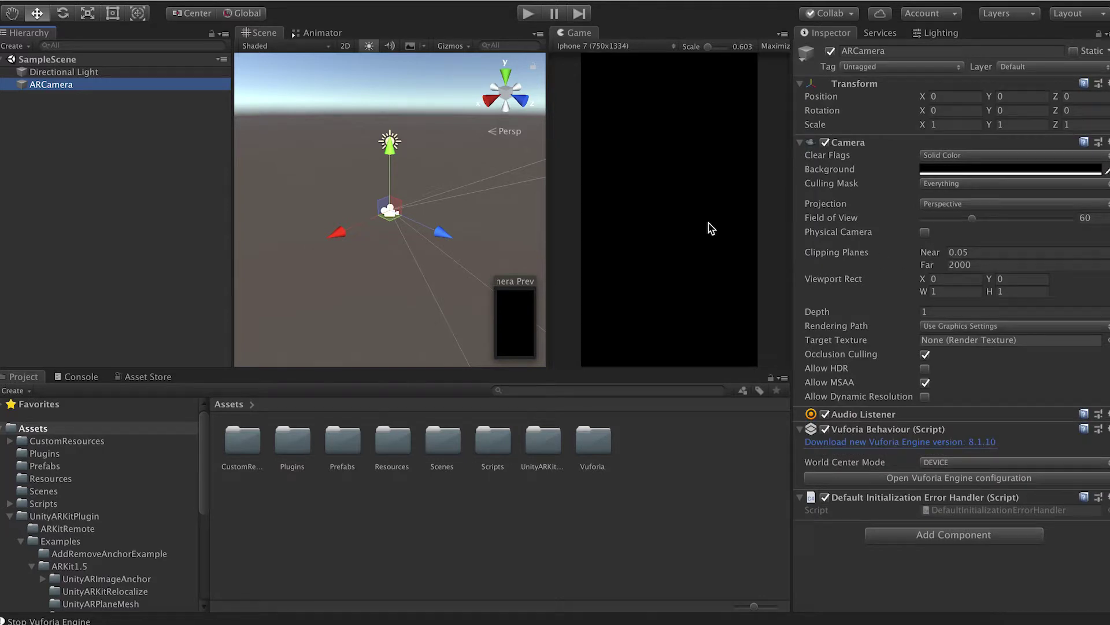
click(944, 479)
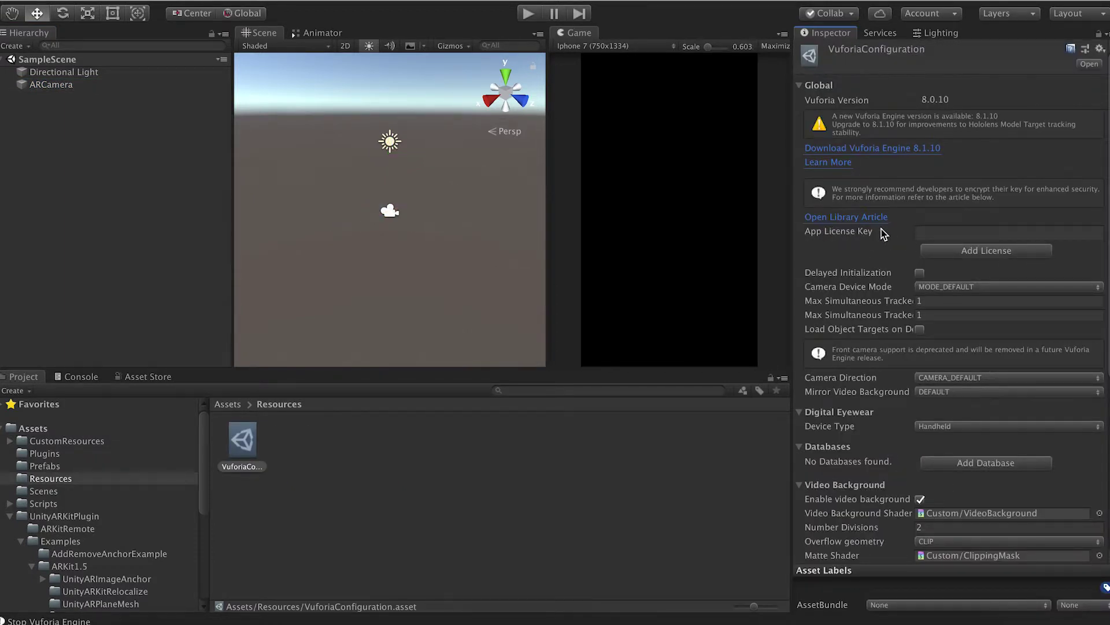
click(936, 232)
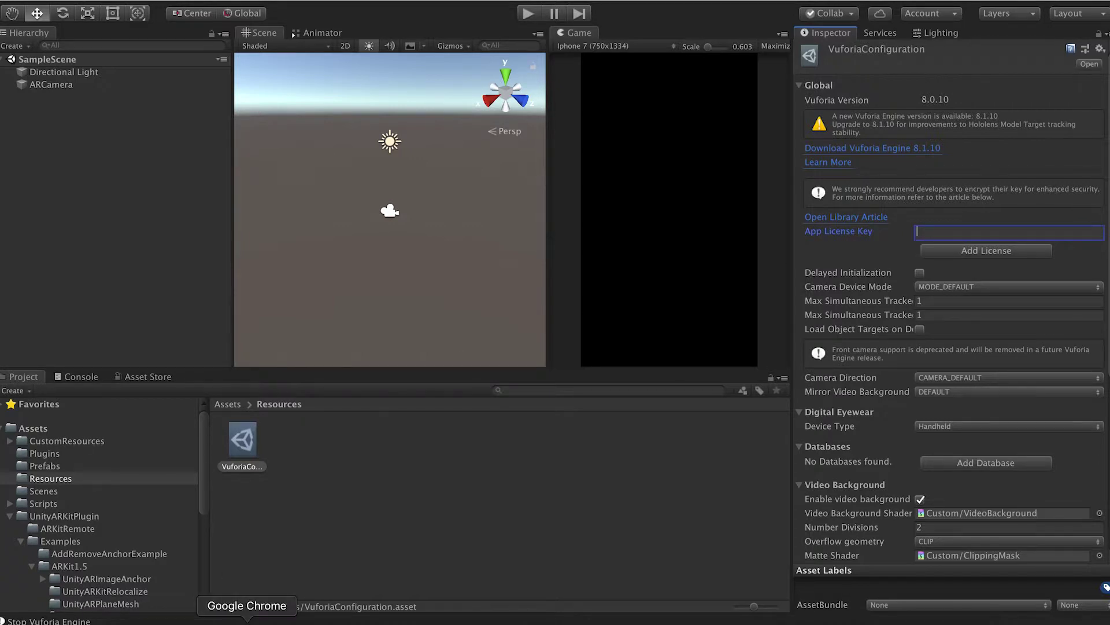
Switch to Google Chrome and log in to the Vuforia developer portal with the filled-in account details.
click(247, 620)
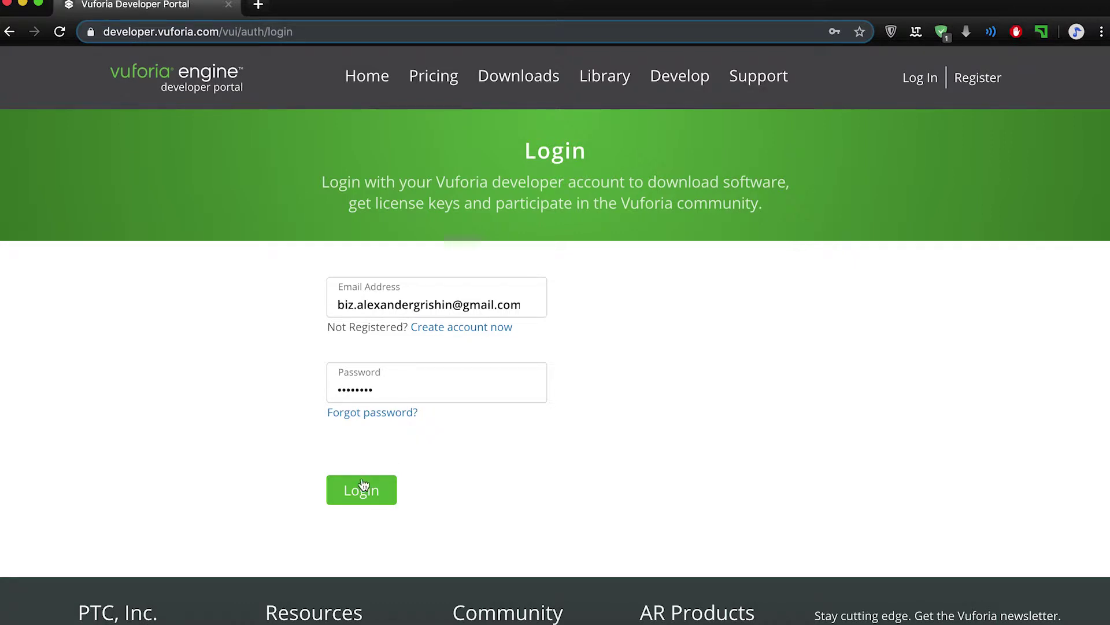
click(364, 497)
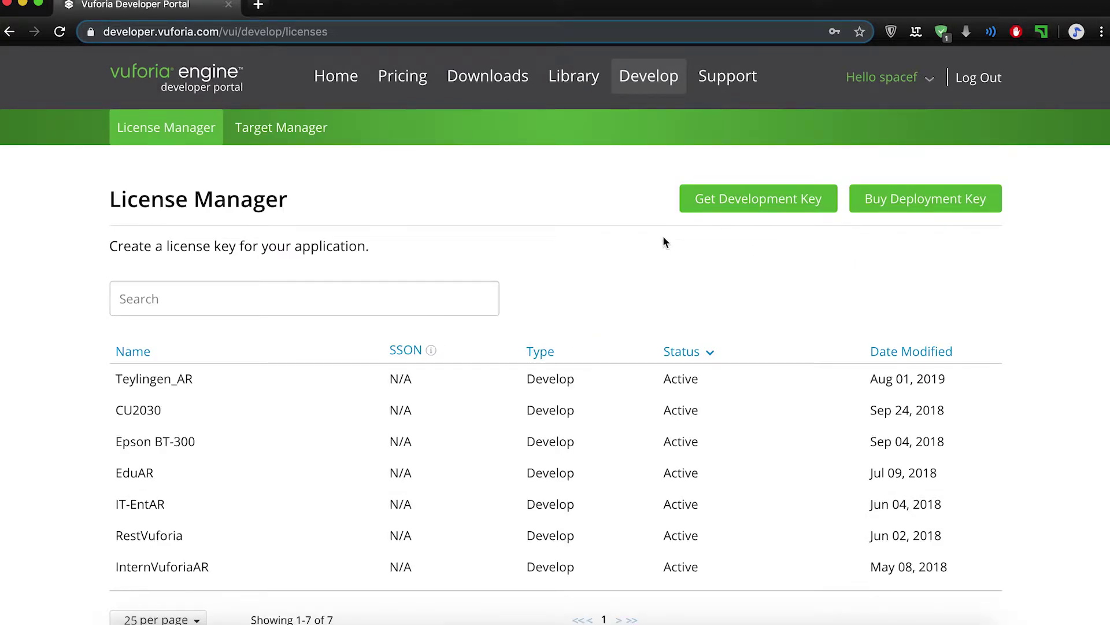
Start a free development license key, name it "Unity Test" and accept the Vuforia Developer Agreement.
click(723, 204)
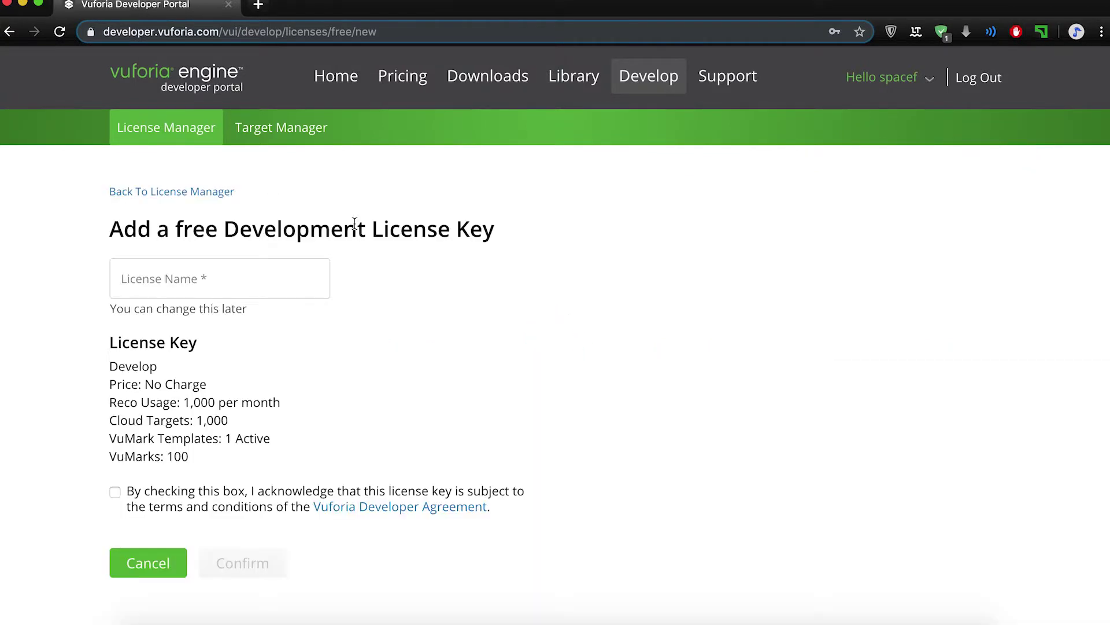
click(214, 280)
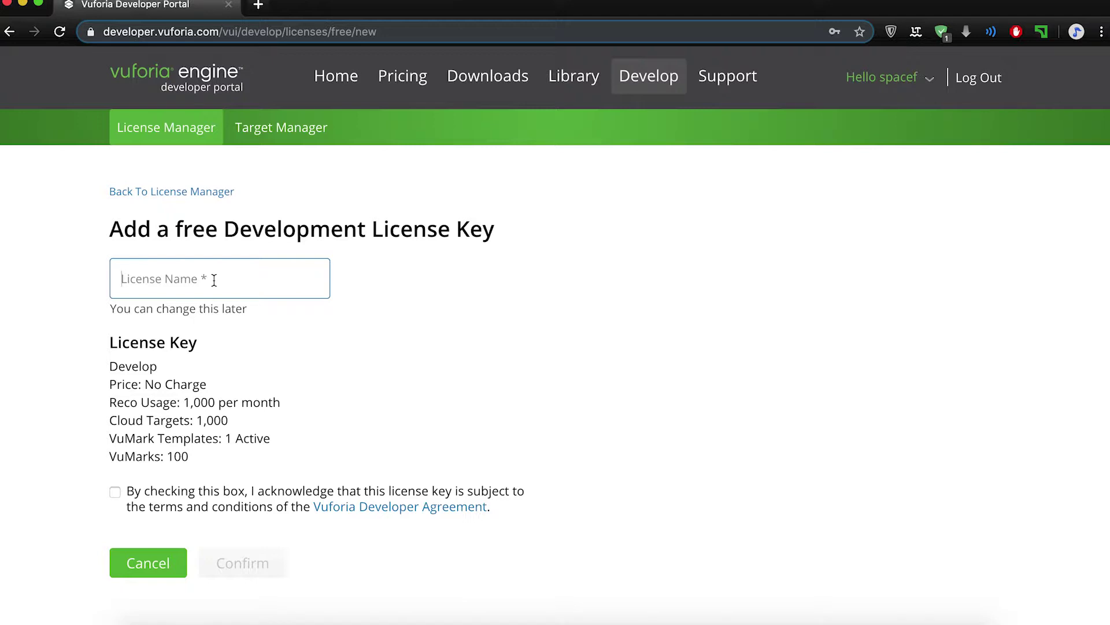
text(Unit)
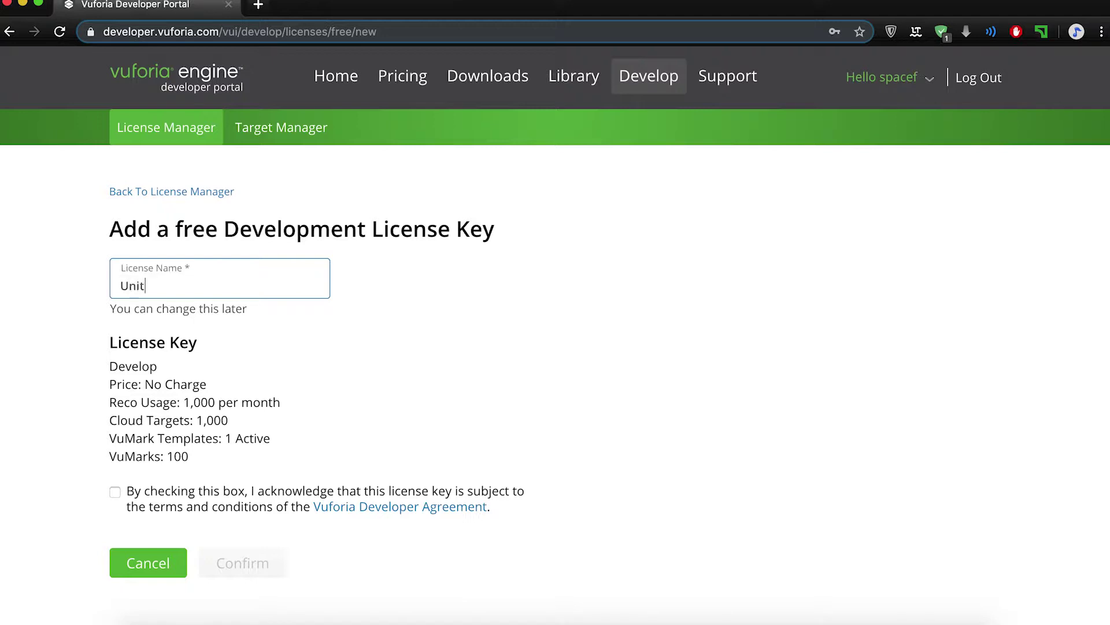
text(y Test)
click(115, 492)
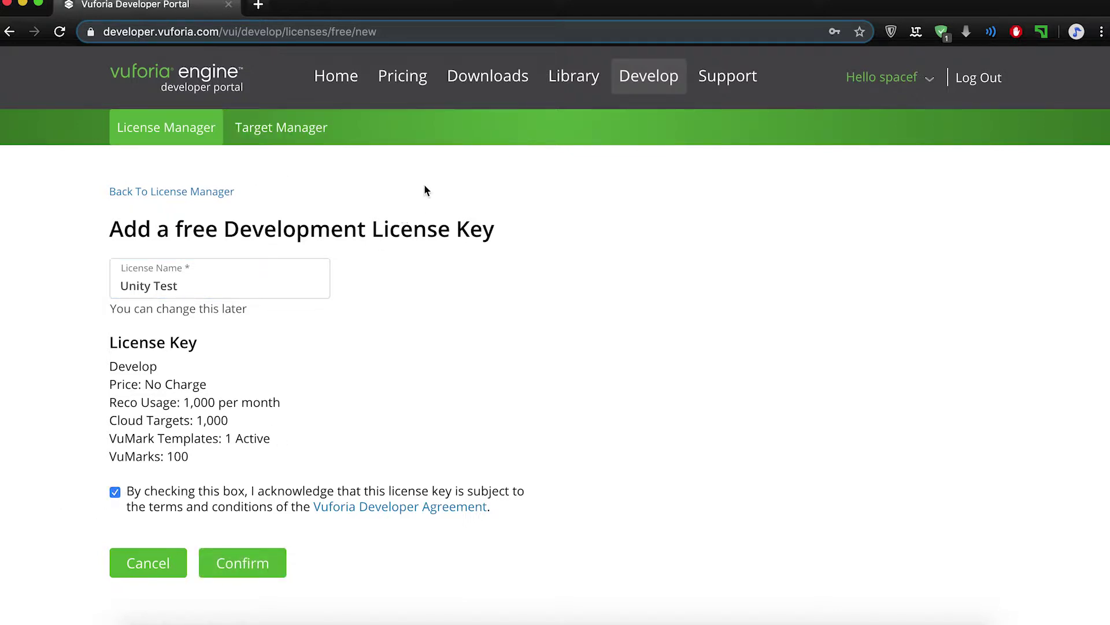
Review the free development license's terms, including its price, recognition usage and cloud target limits.
drag(503, 237, 374, 228)
click(181, 368)
drag(230, 422, 198, 422)
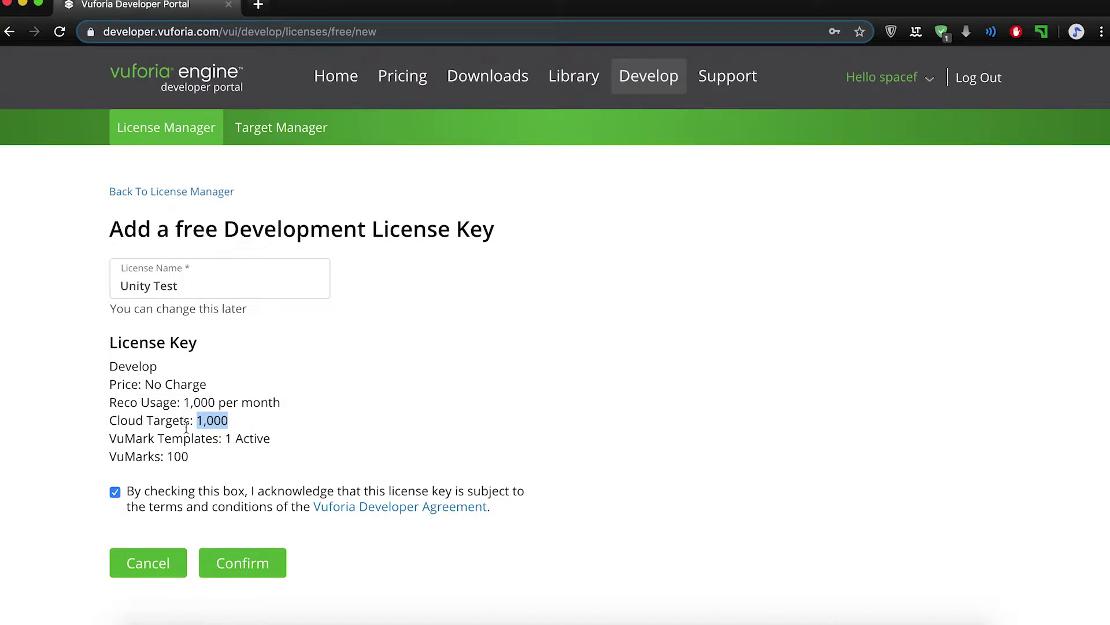
click(241, 424)
drag(198, 422, 216, 421)
click(186, 407)
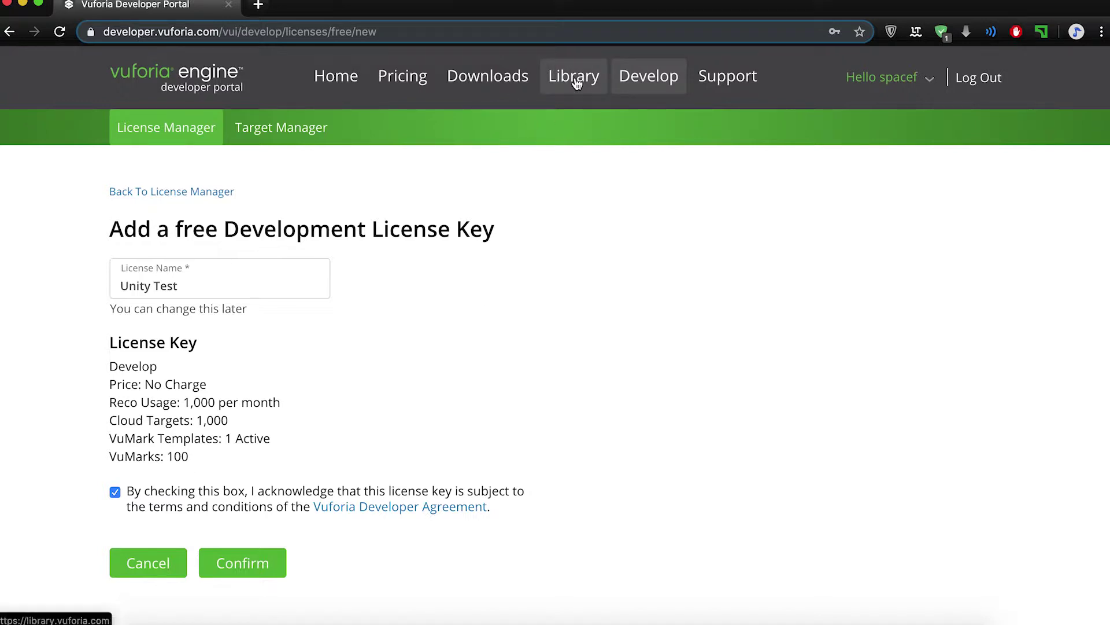
Confirm the new development license, open the Unity Test entry and copy its license key.
click(248, 562)
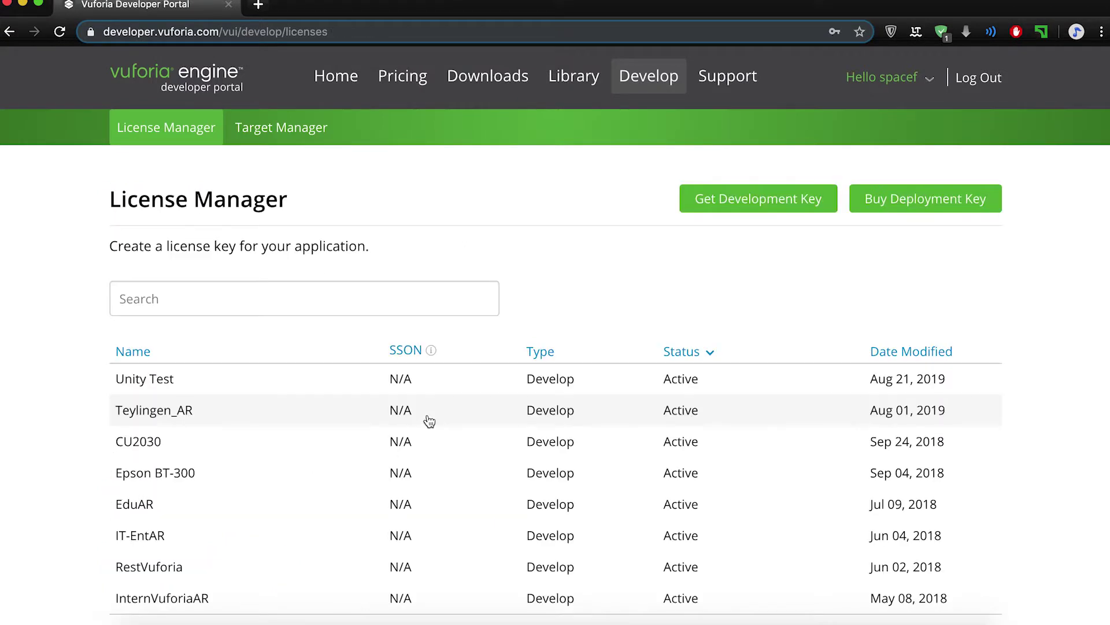
click(164, 388)
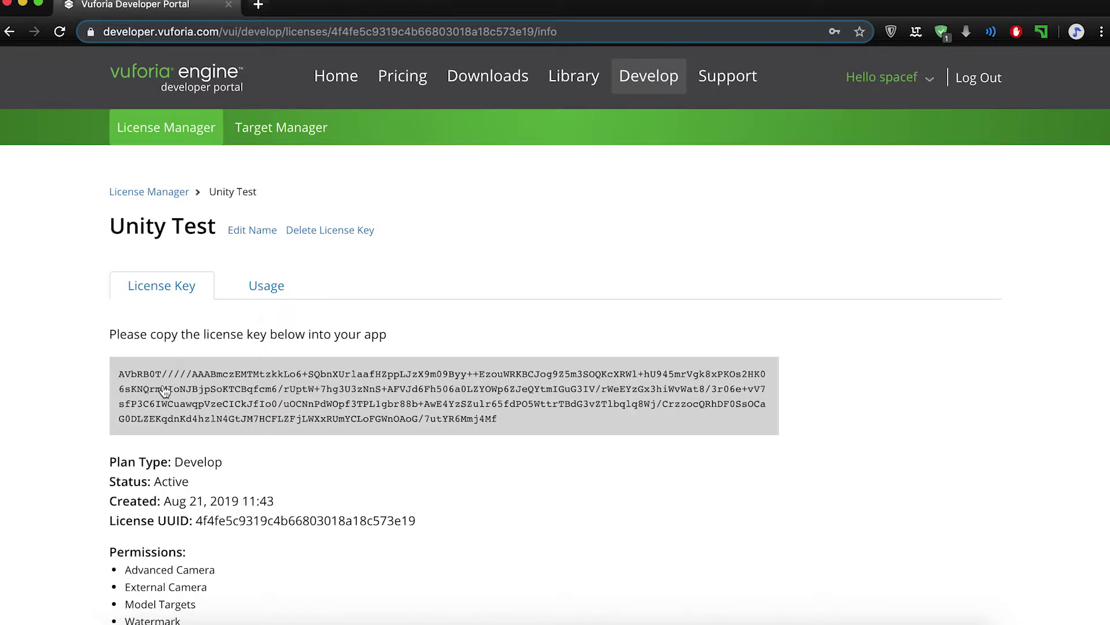
click(400, 400)
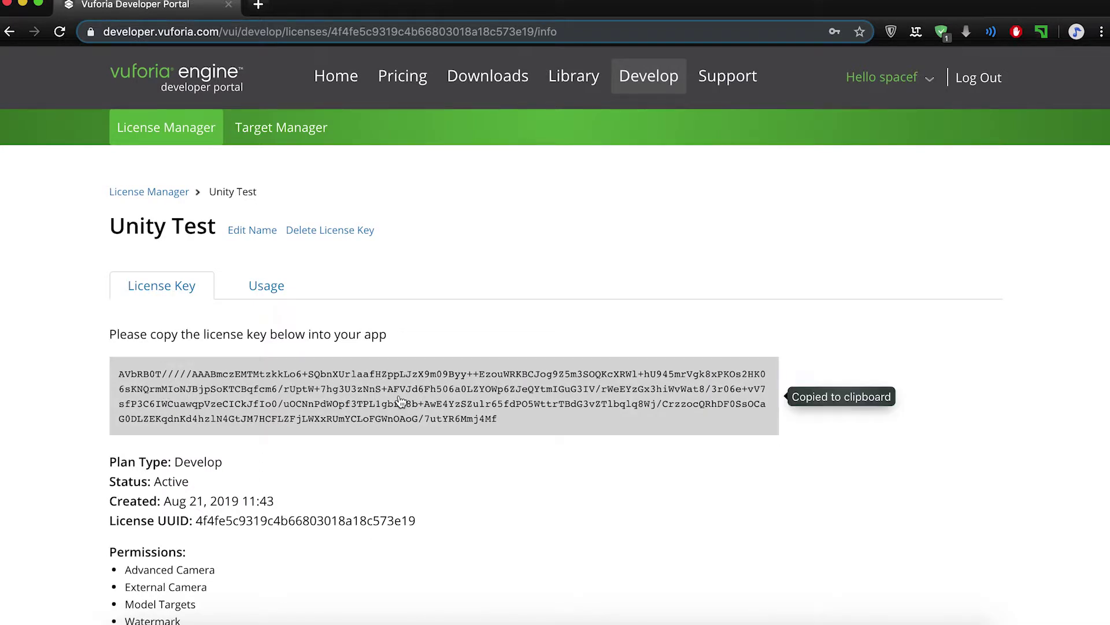
Switch back to Unity and paste the license key into the Vuforia configuration's App License Key field.
click(454, 622)
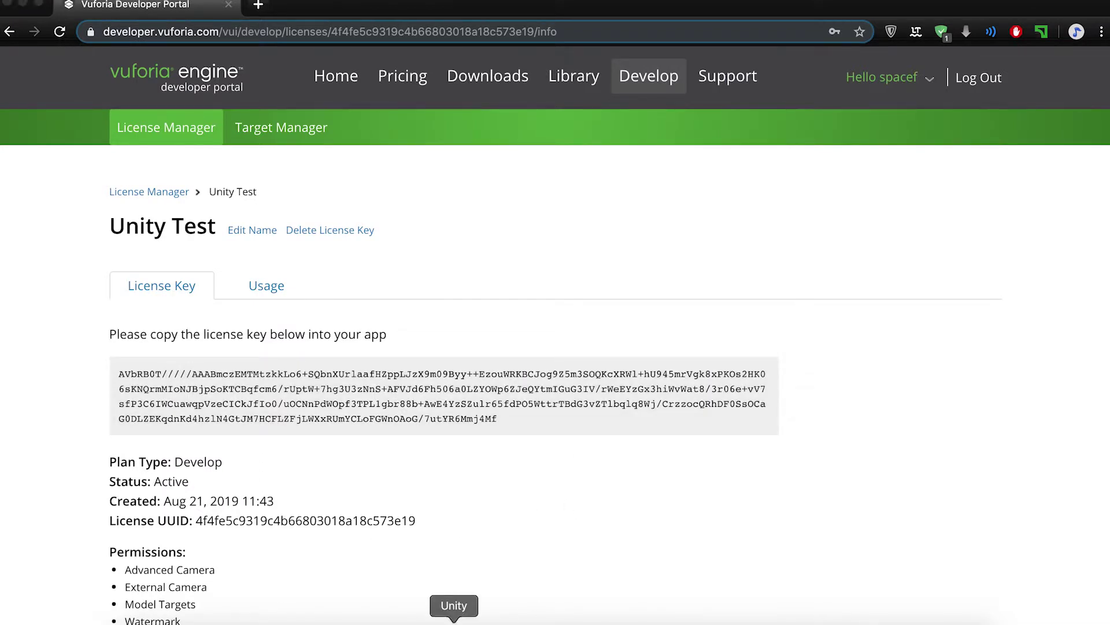
click(962, 231)
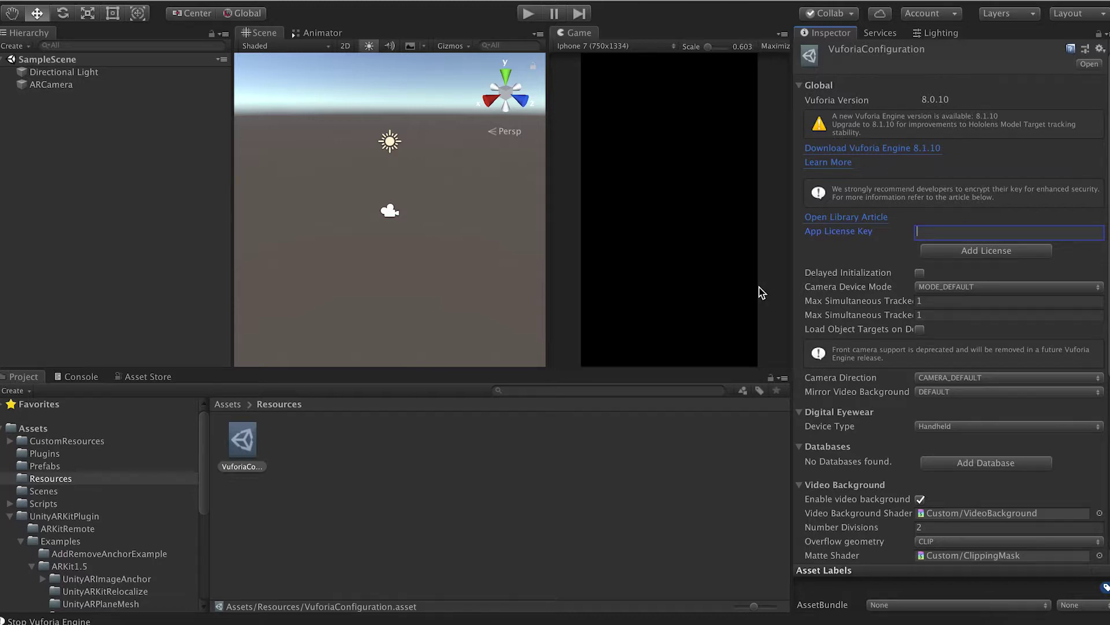
key(super+v)
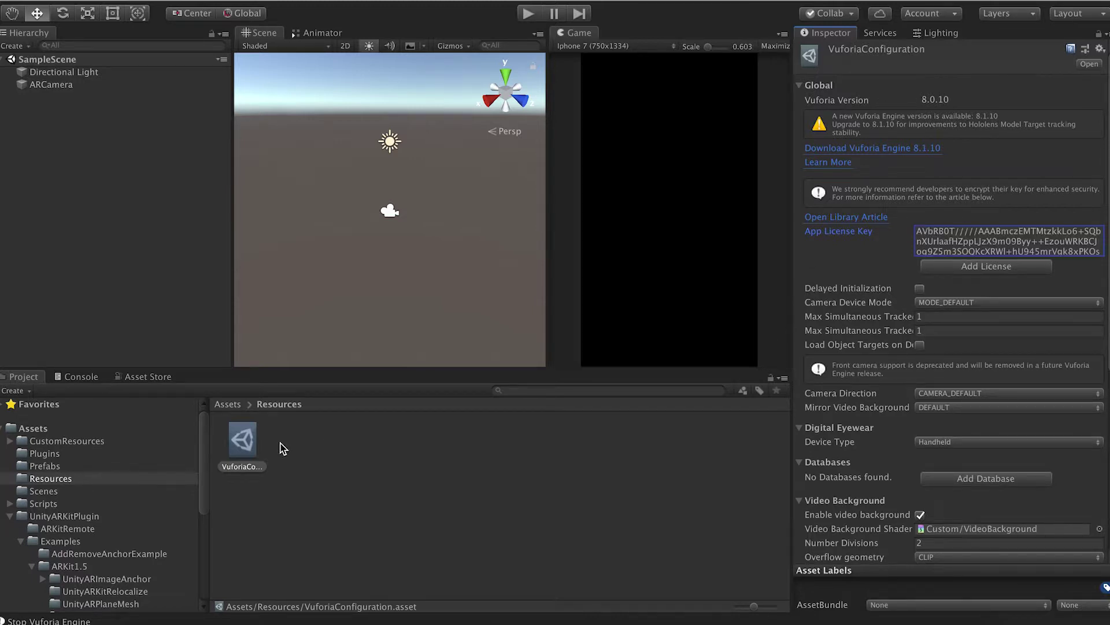
click(364, 486)
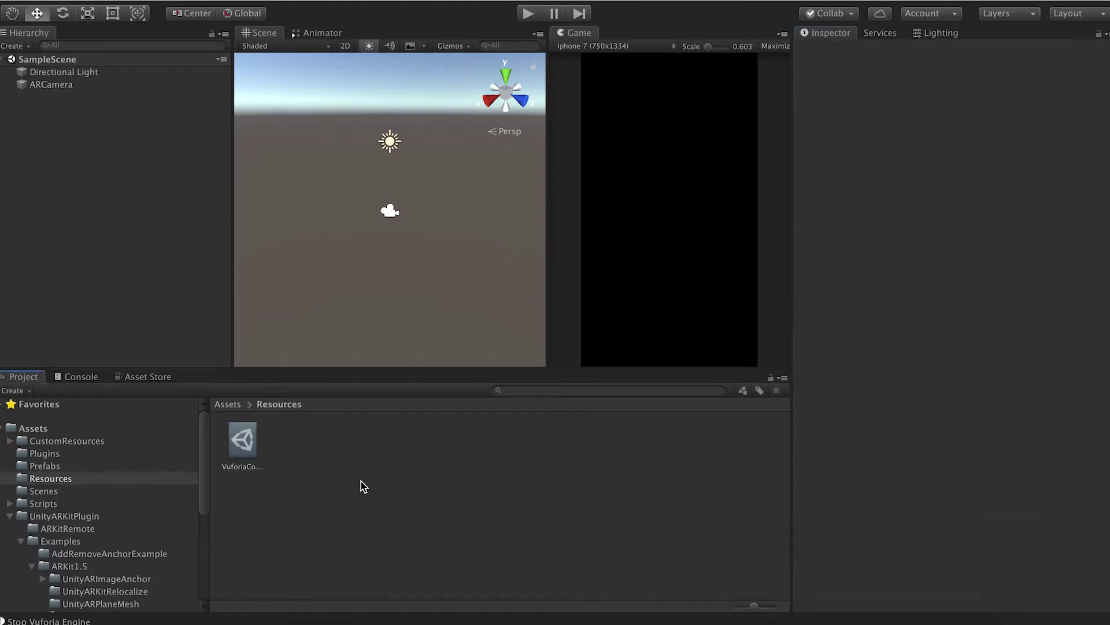
Add a Vuforia Engine Image target to the scene, import the default image database and review the target's components.
right_click(112, 156)
mouse_move(160, 371)
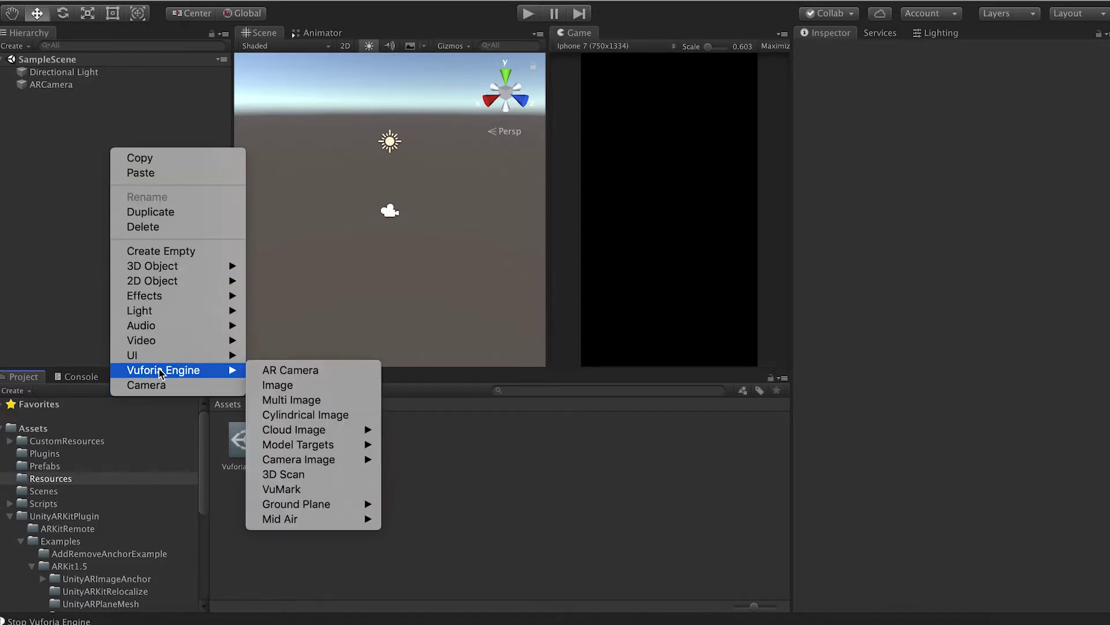
click(277, 384)
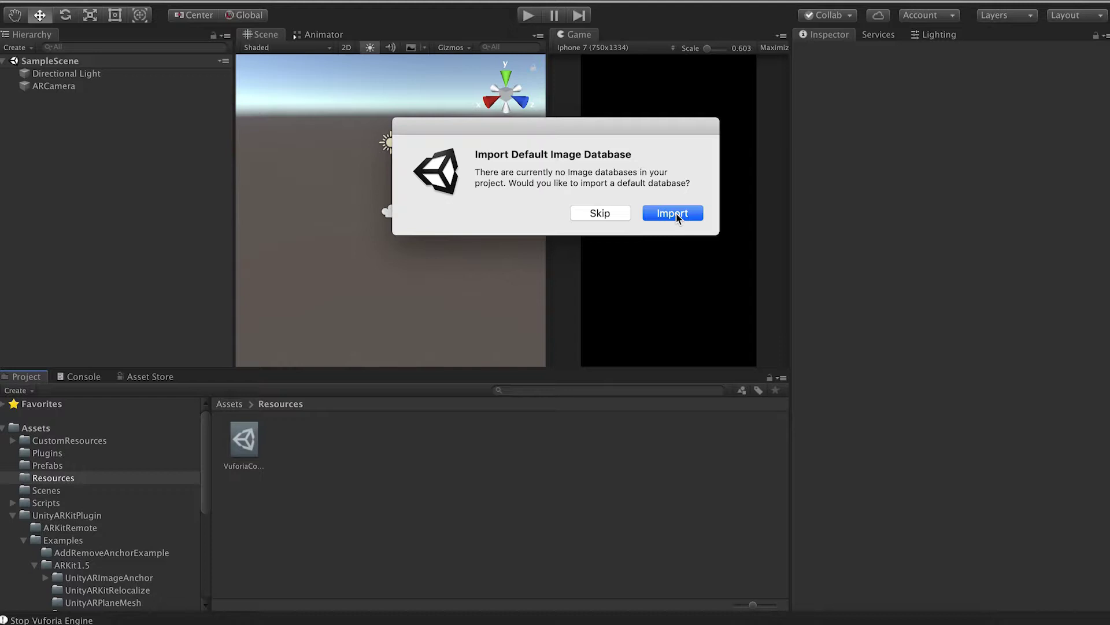
click(676, 215)
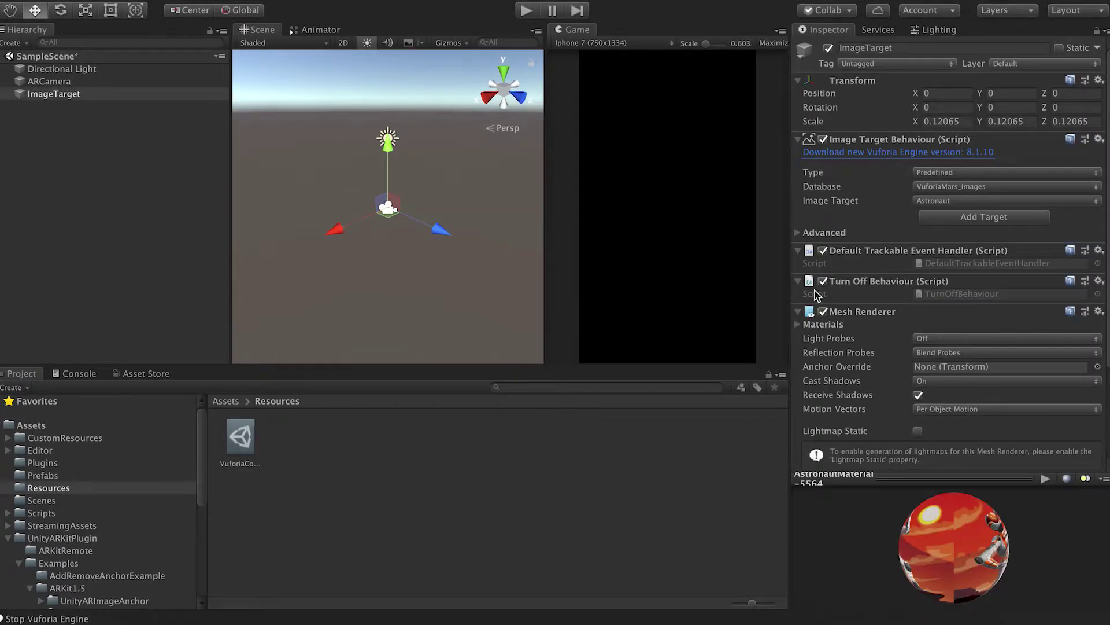
scroll(962, 386, down, 4)
scroll(961, 387, up, 4)
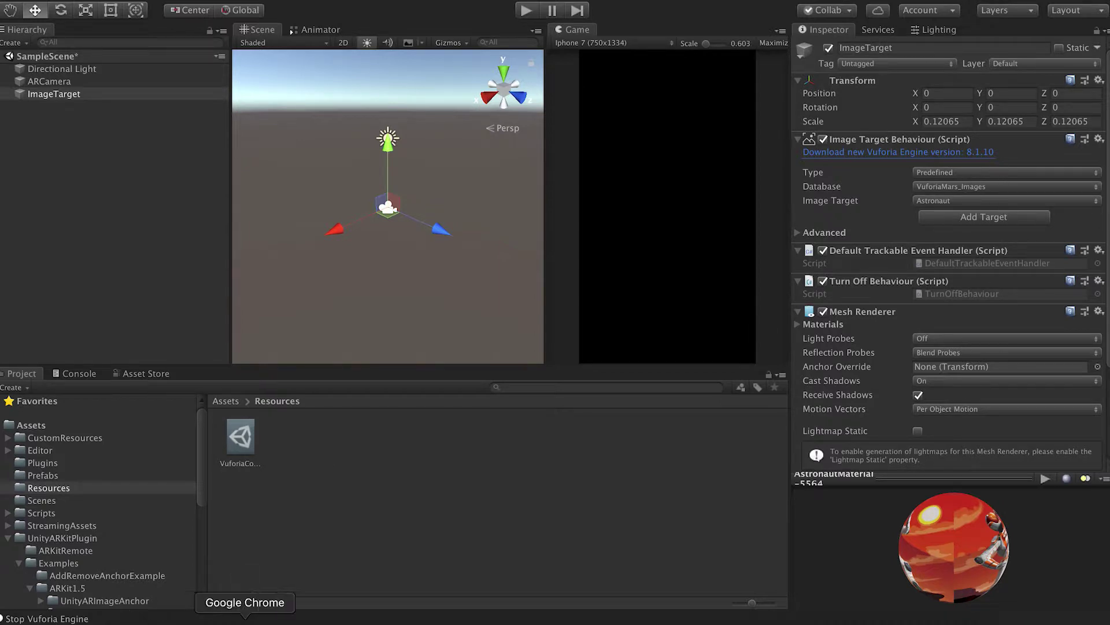
Switch to Chrome and create a Device database named UnityTest in the Vuforia Target Manager.
click(246, 621)
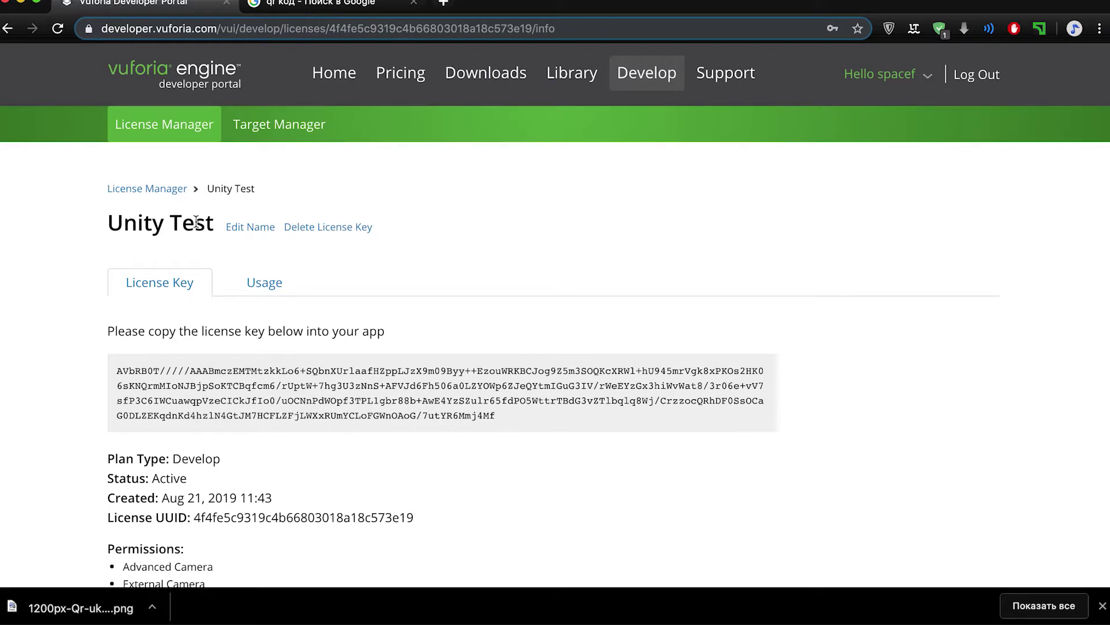
click(286, 131)
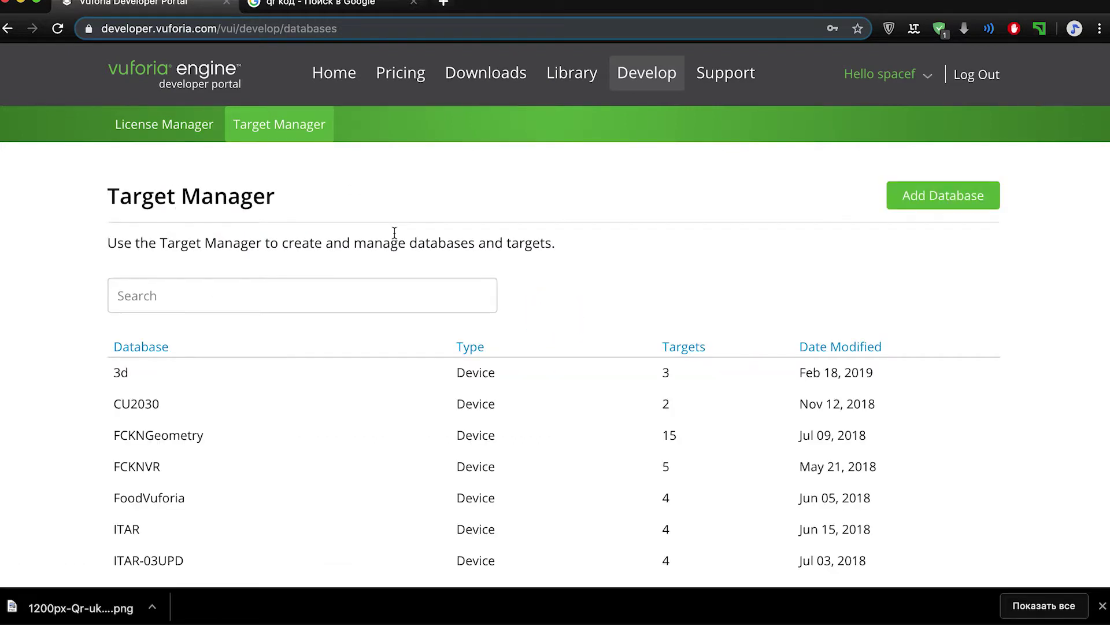
click(932, 198)
click(428, 259)
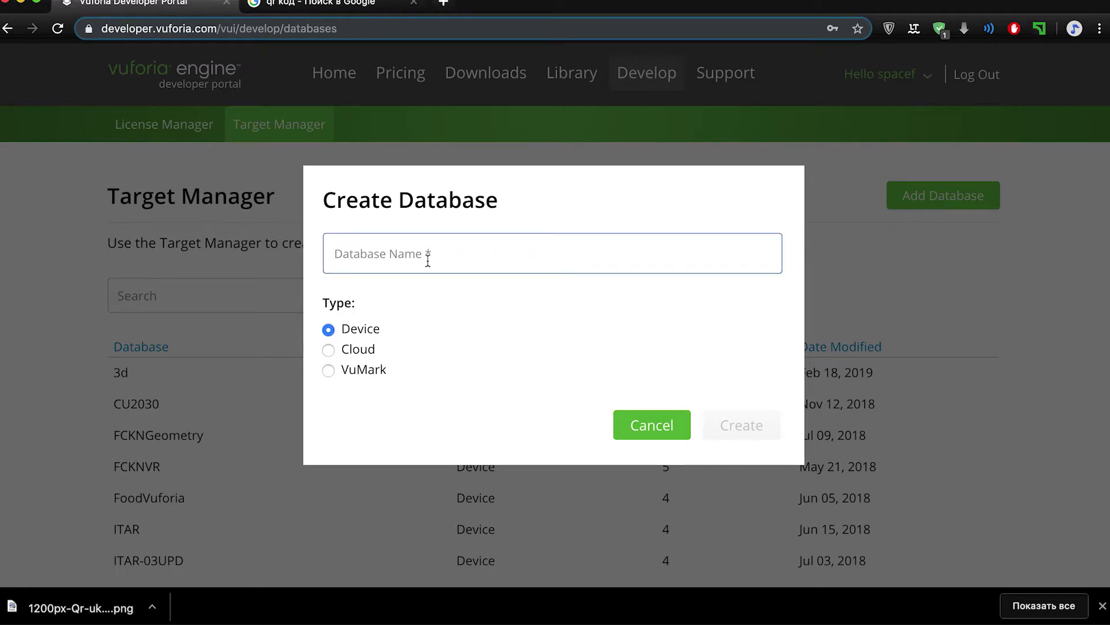
text(Unity Test)
key(Left)
key(Left)
key(Left)
key(Left)
key(BackSpace)
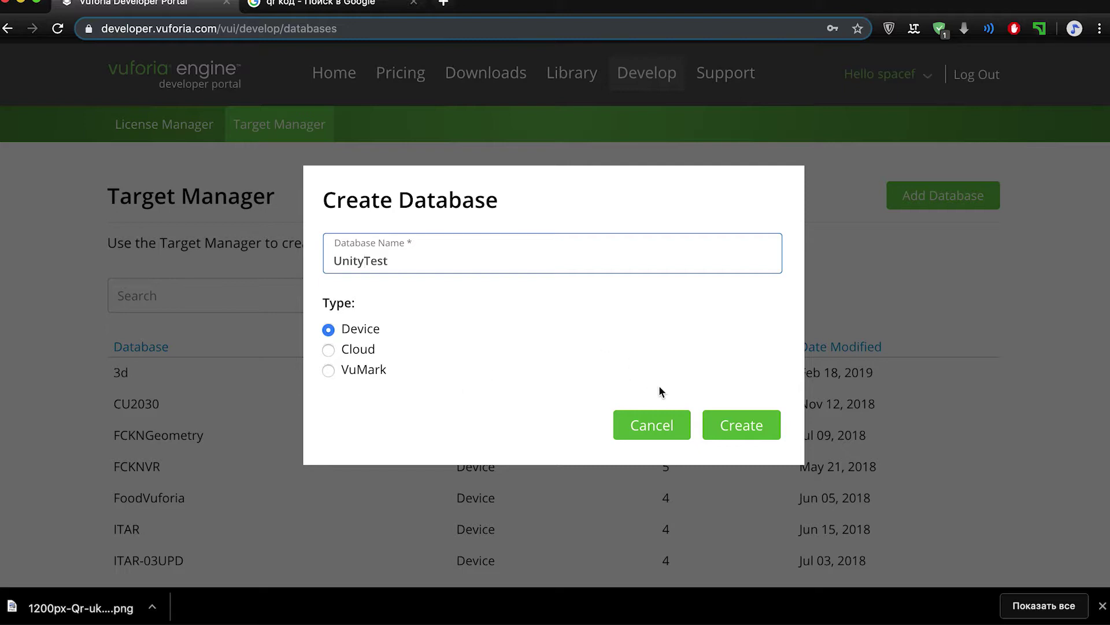
click(740, 426)
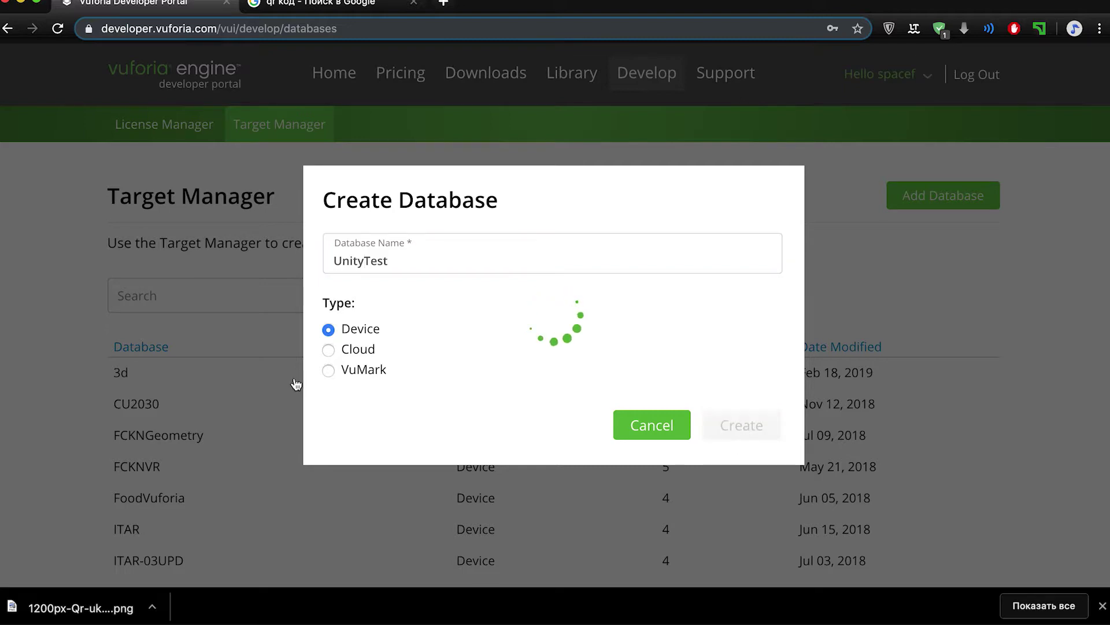
Open the UnityTest database and start a new Single Image target using 1200px-Qr-uk-m-wikipedia.svg.png from the downloads folder.
scroll(171, 399, down, 3)
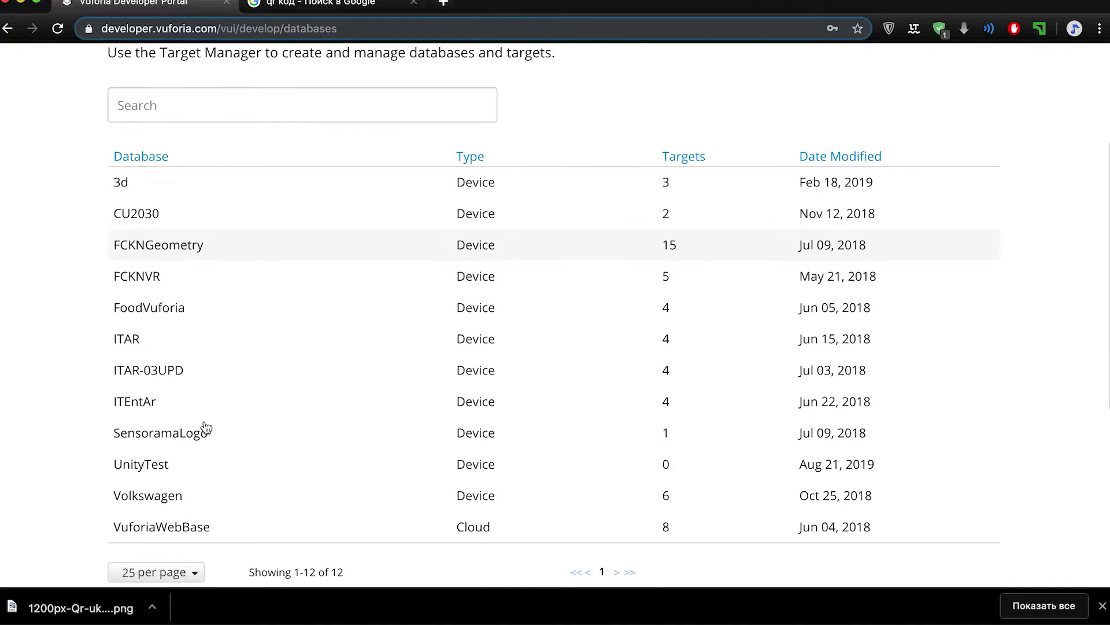
click(137, 472)
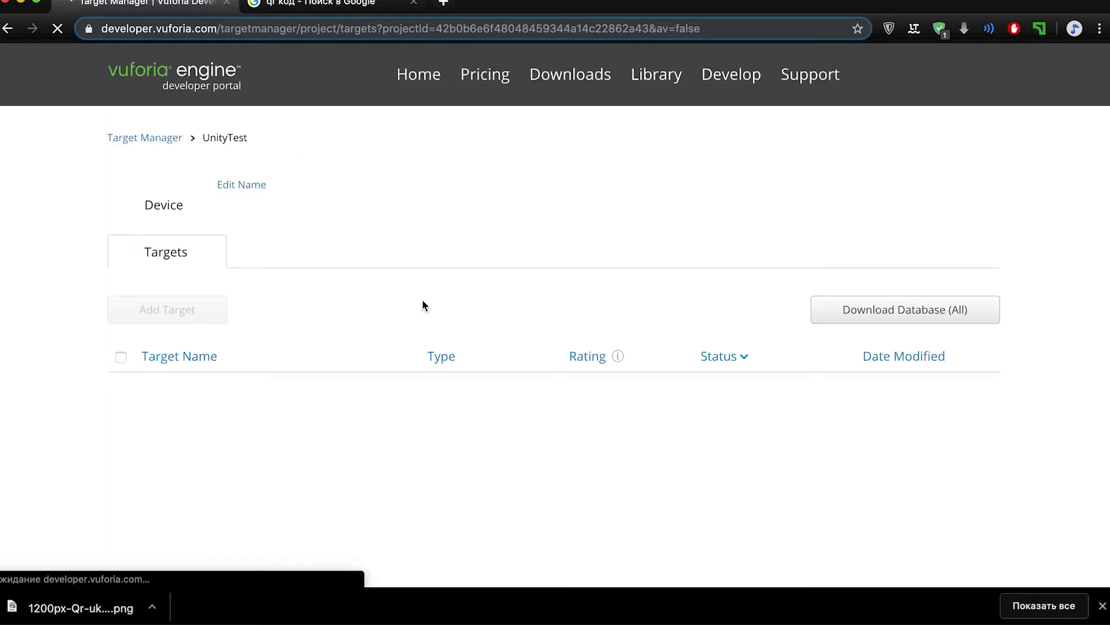
click(161, 345)
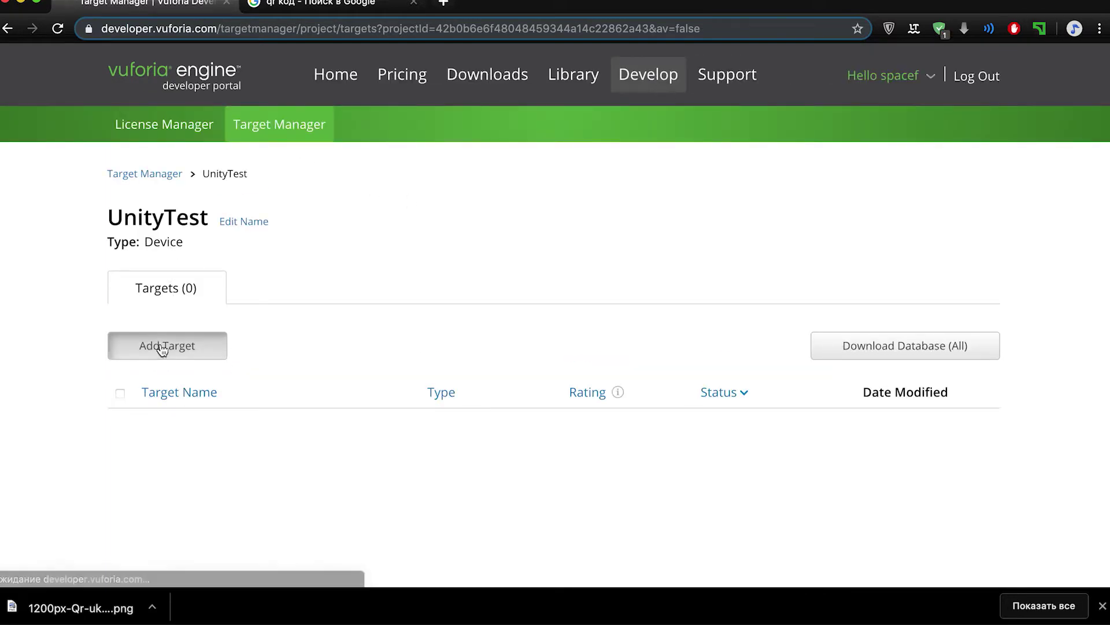
click(704, 387)
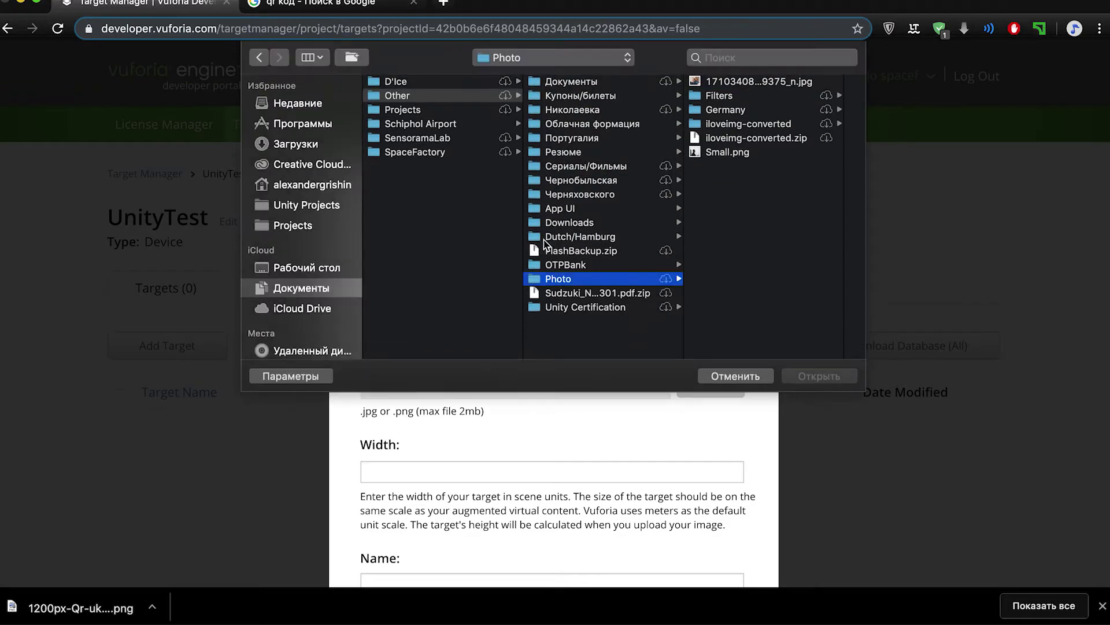
click(295, 144)
click(434, 77)
click(813, 377)
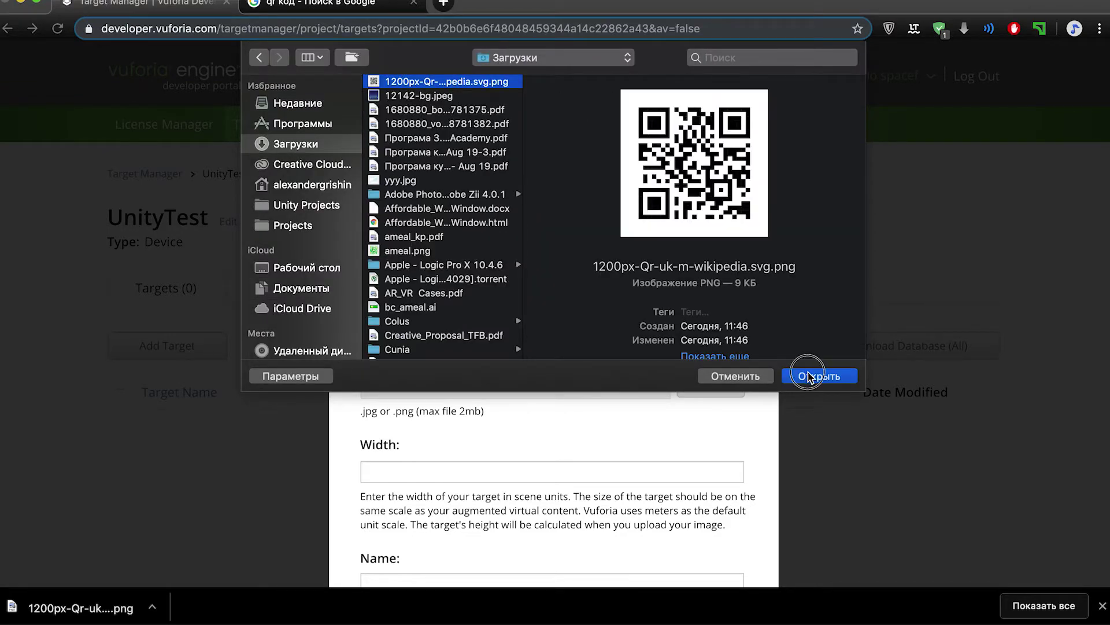
scroll(473, 262, up, 5)
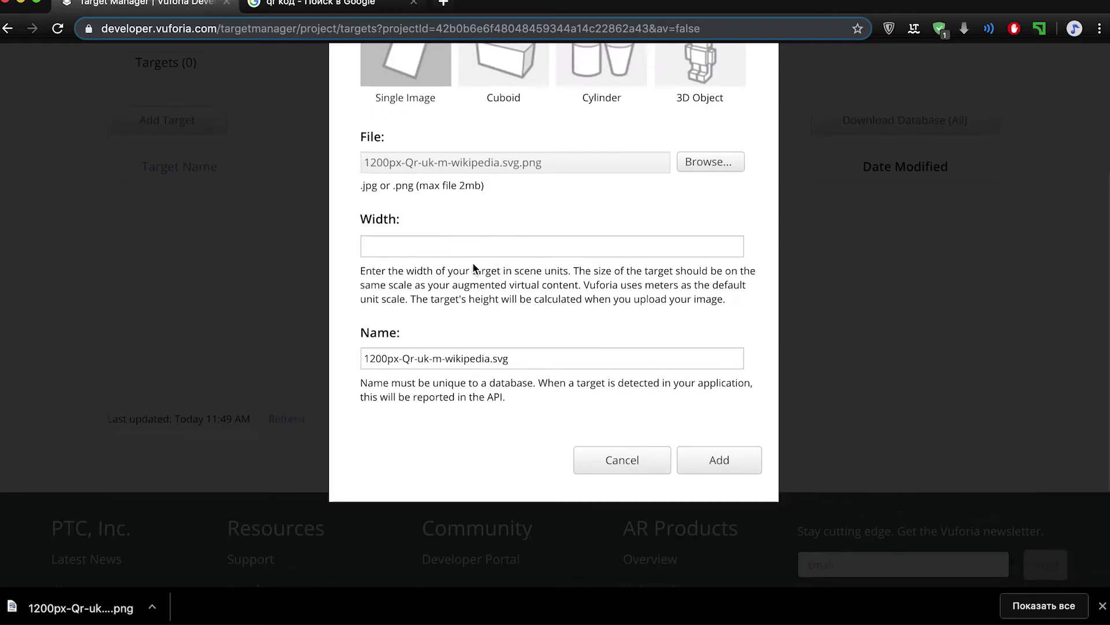
Set the new target's width to 0.10 and try to add it under its default name.
click(468, 245)
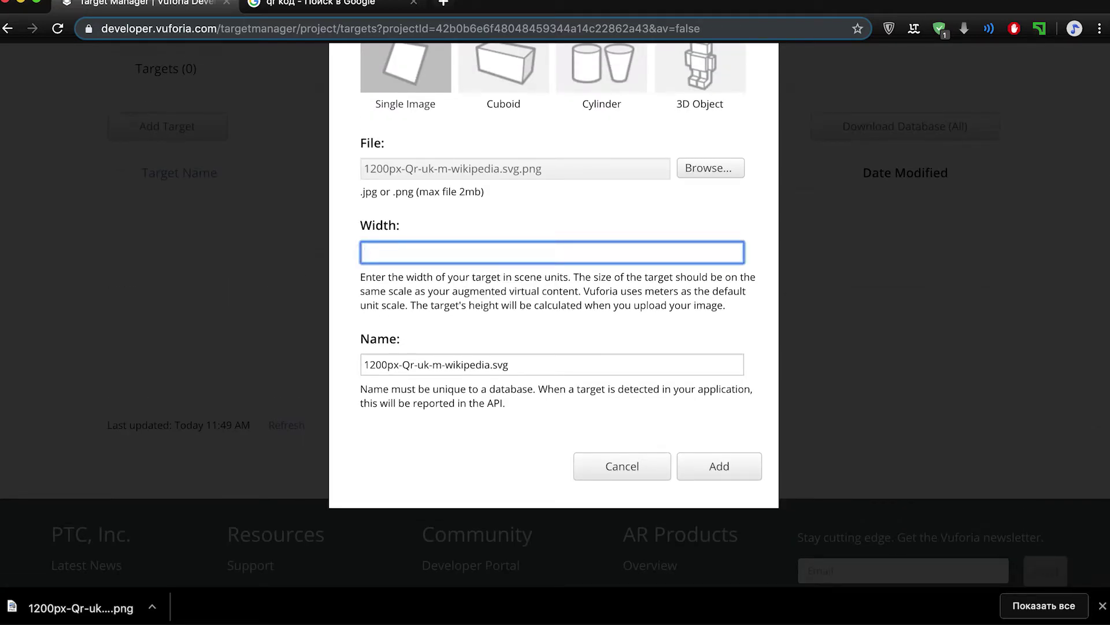
text(0.10)
click(716, 463)
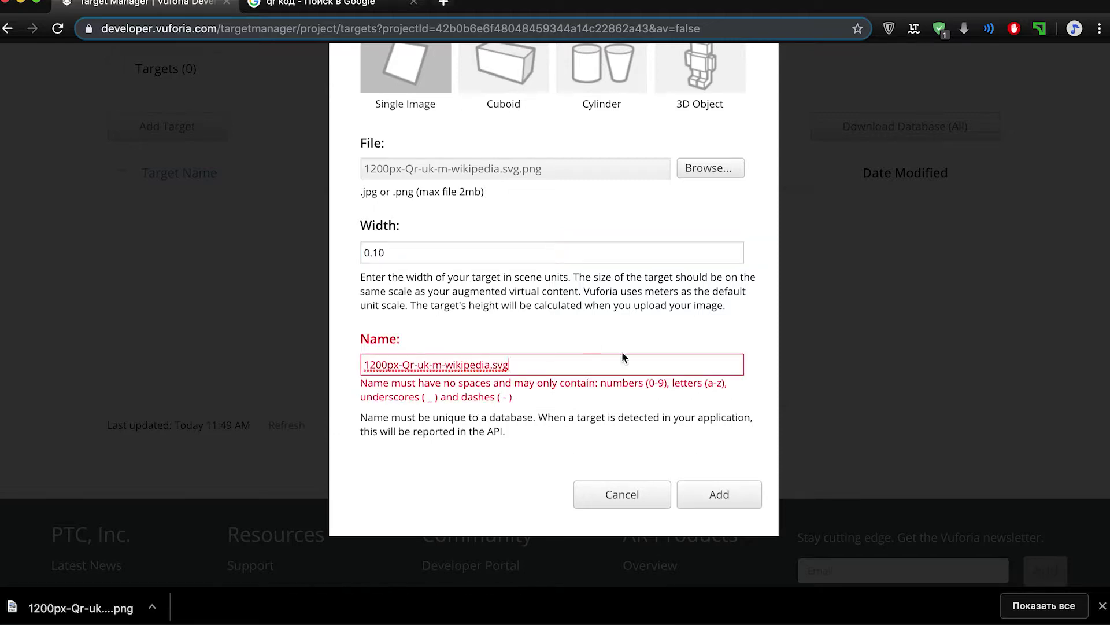
Rename the target as qr and add it to the UnityTest database.
drag(508, 365, 250, 365)
text(qr.svg)
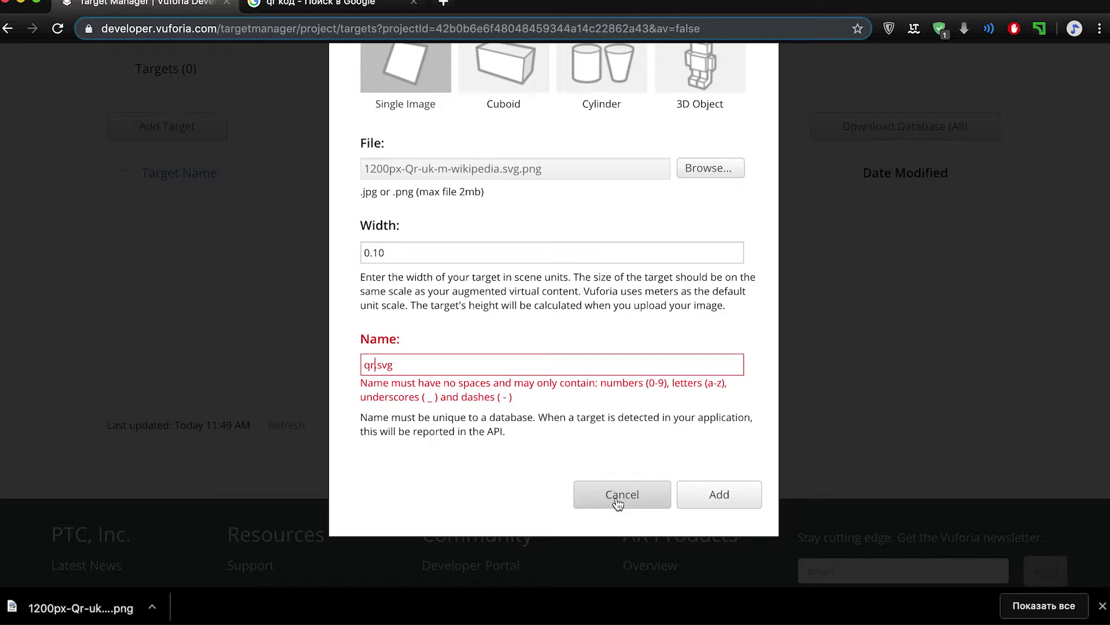
scroll(618, 504, up, 2)
scroll(639, 506, down, 3)
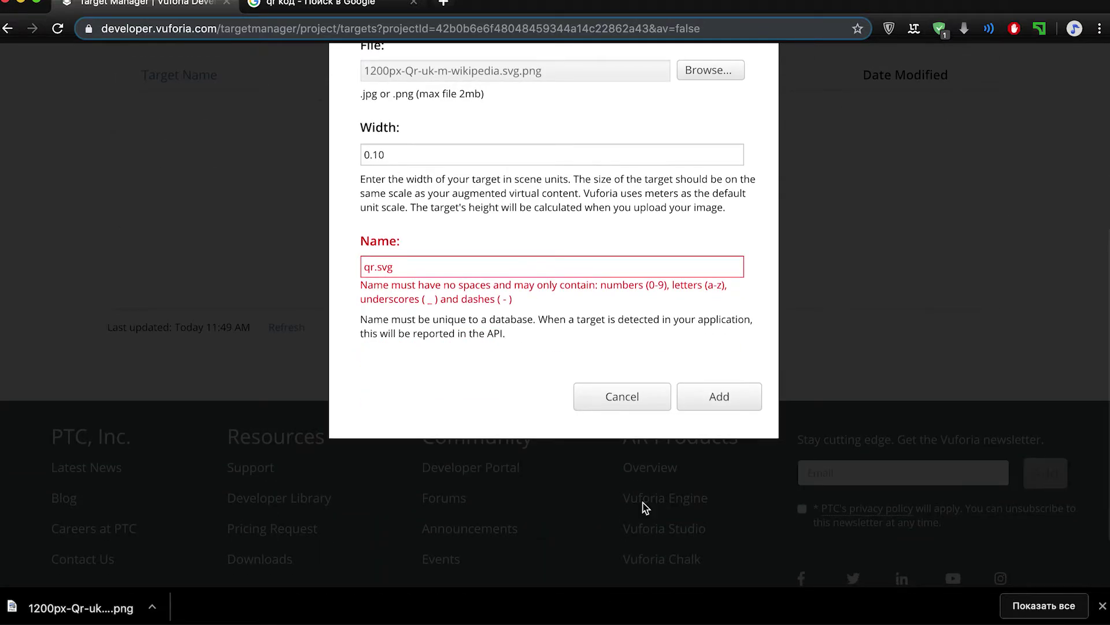
scroll(559, 286, up, 1)
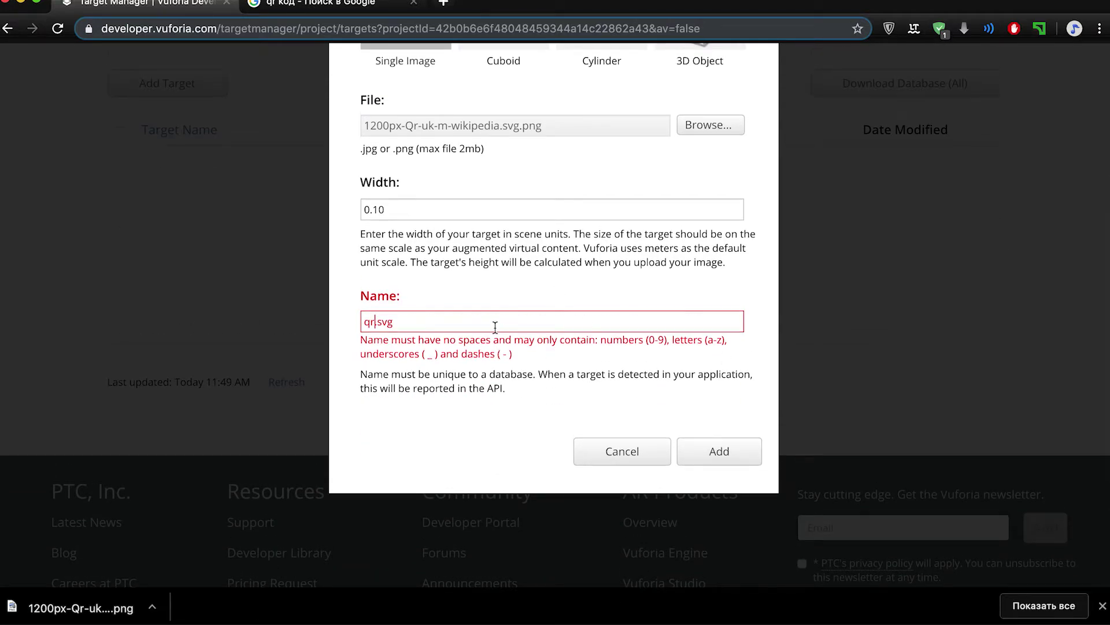
key(BackSpace)
key(BackSpace)
key(BackSpace)
key(BackSpace)
click(719, 451)
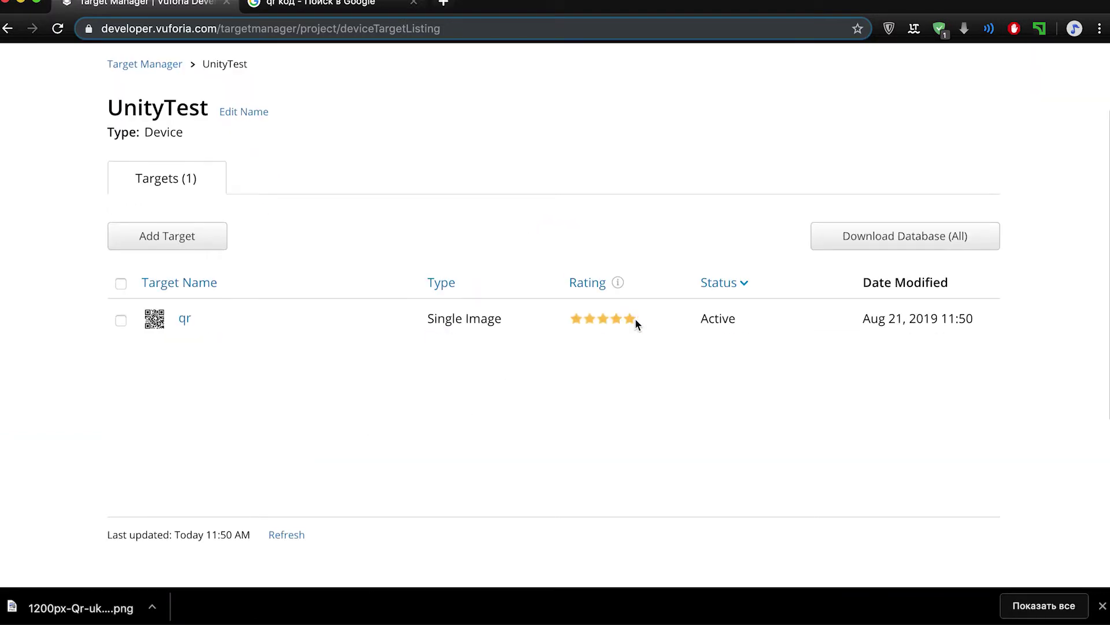
Download the whole UnityTest database as a .unitypackage file and import it into the Unity project.
mouse_move(619, 286)
scroll(293, 268, up, 3)
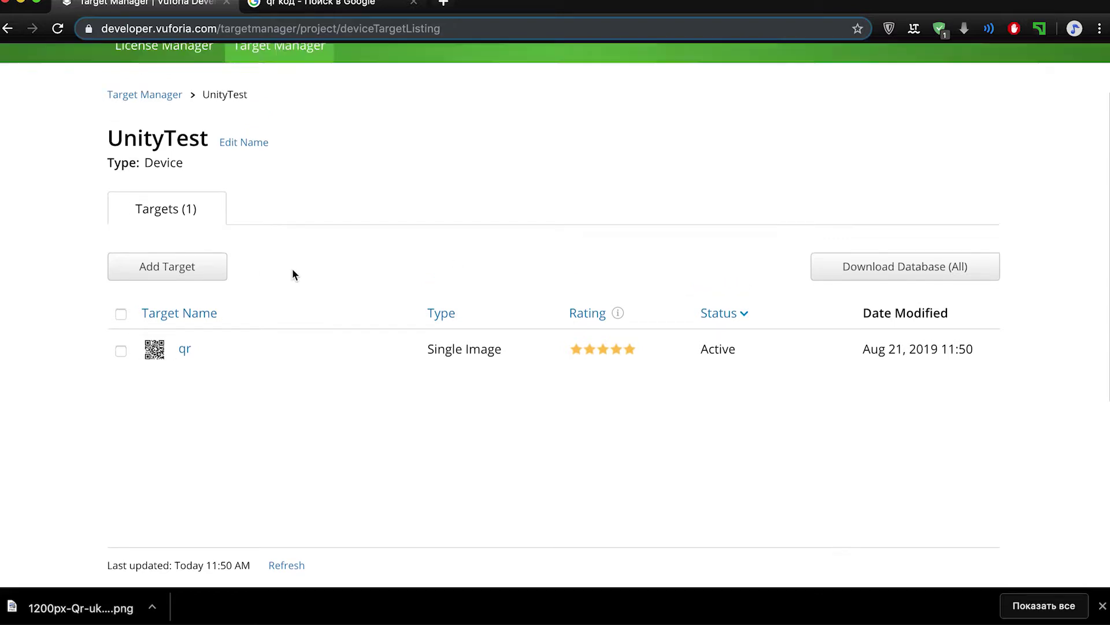
click(906, 337)
click(417, 359)
click(375, 356)
click(678, 415)
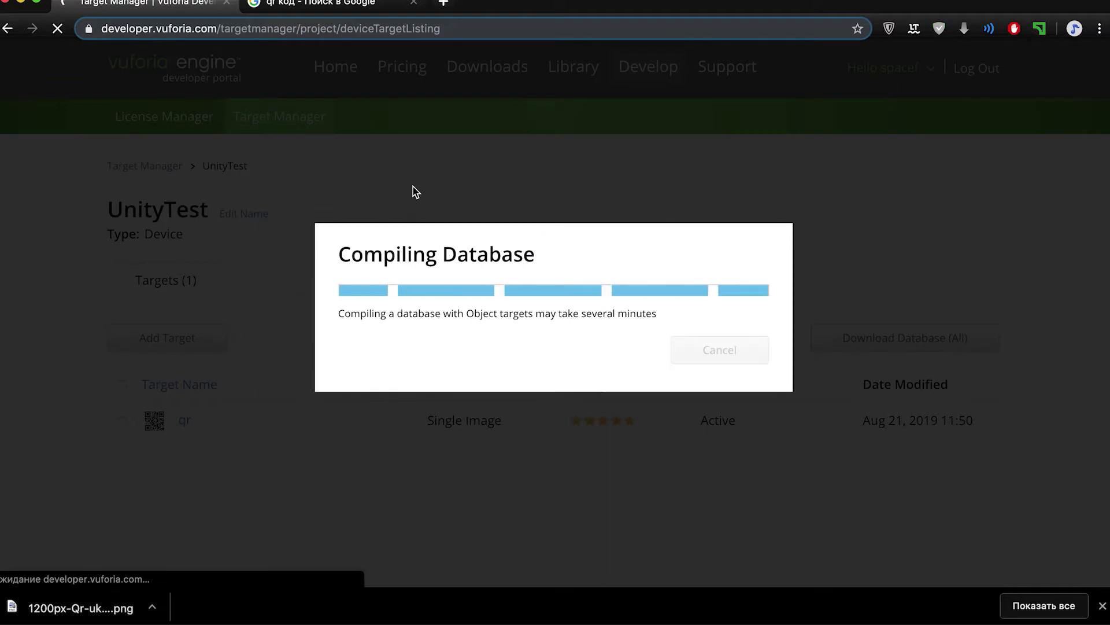
key(Return)
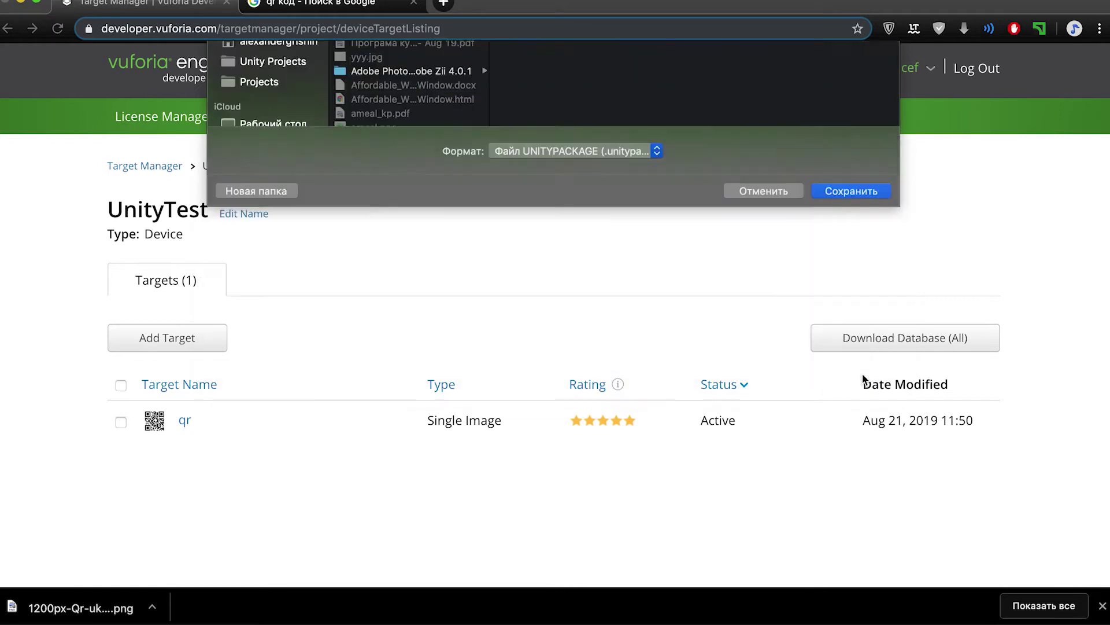
click(92, 607)
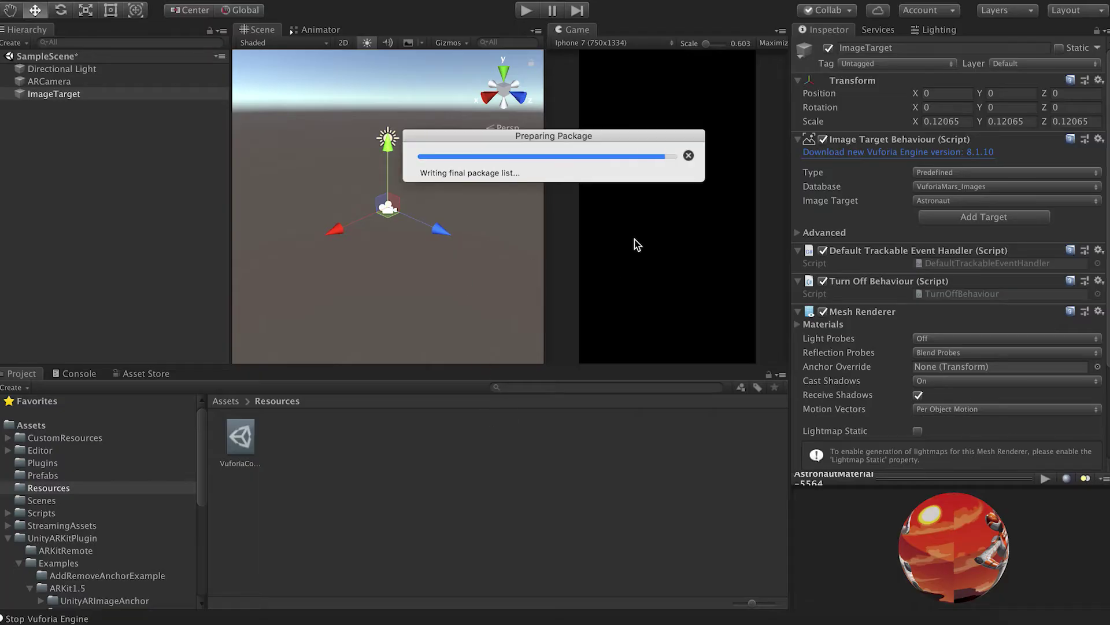
click(234, 253)
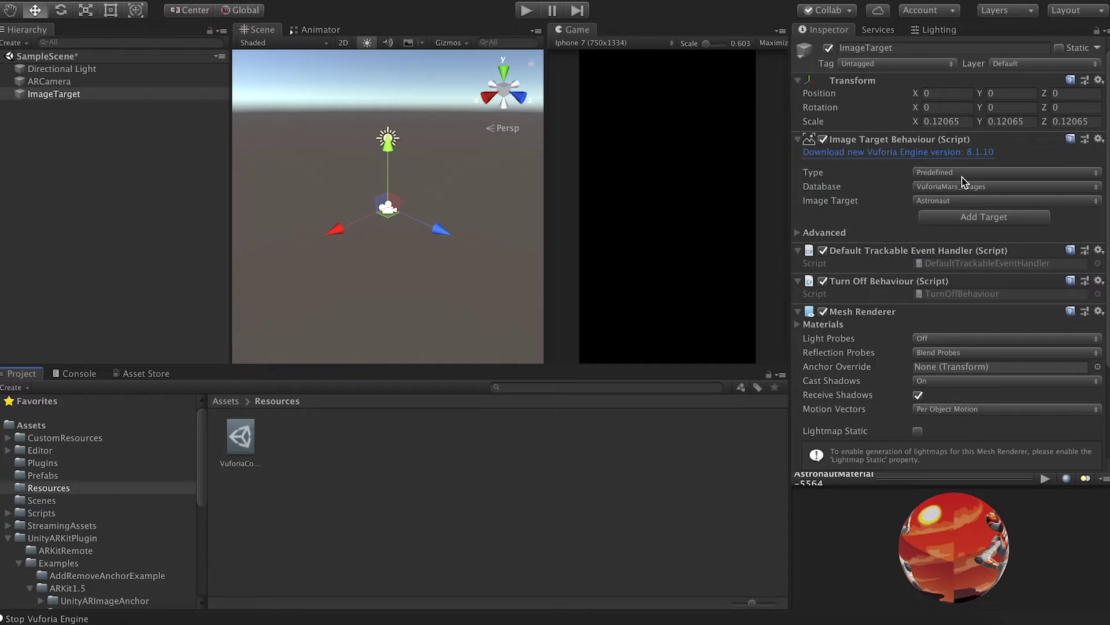
Set the ImageTarget's Database to UnityTest, keeping the Predefined type, and focus the scene view on the target.
click(960, 175)
click(959, 174)
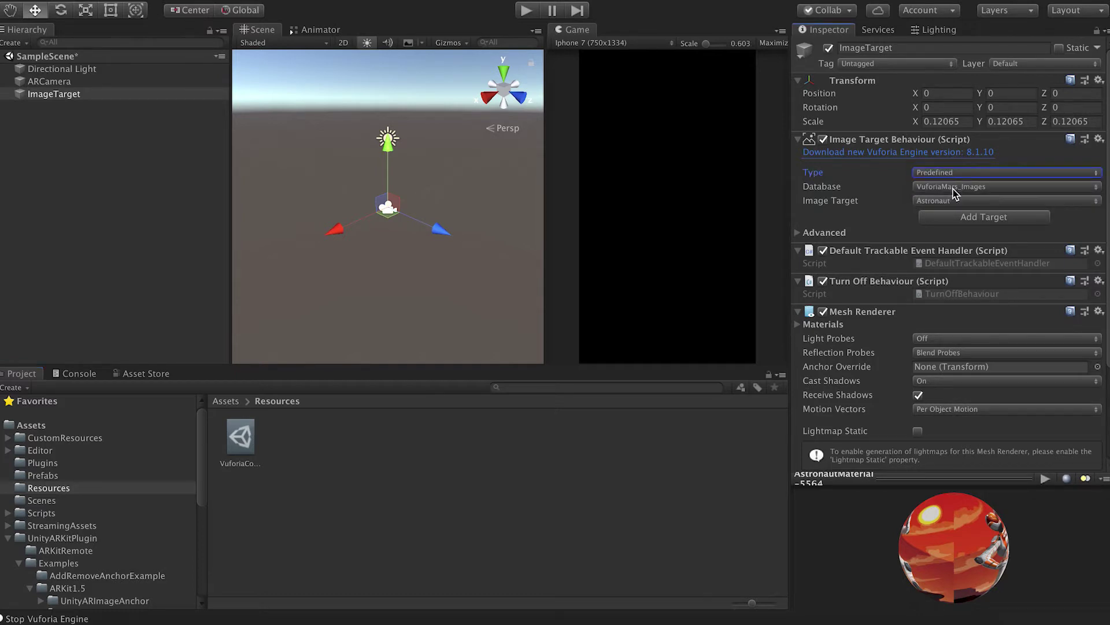
click(955, 189)
click(954, 175)
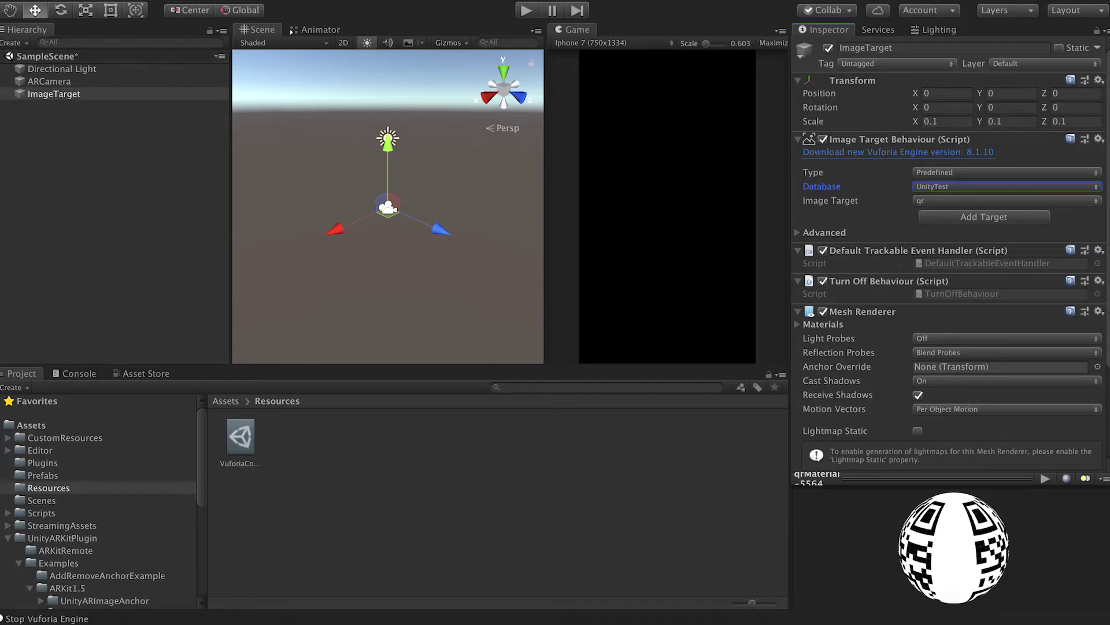
double_click(35, 94)
alt+drag(376, 307, 490, 268)
click(90, 203)
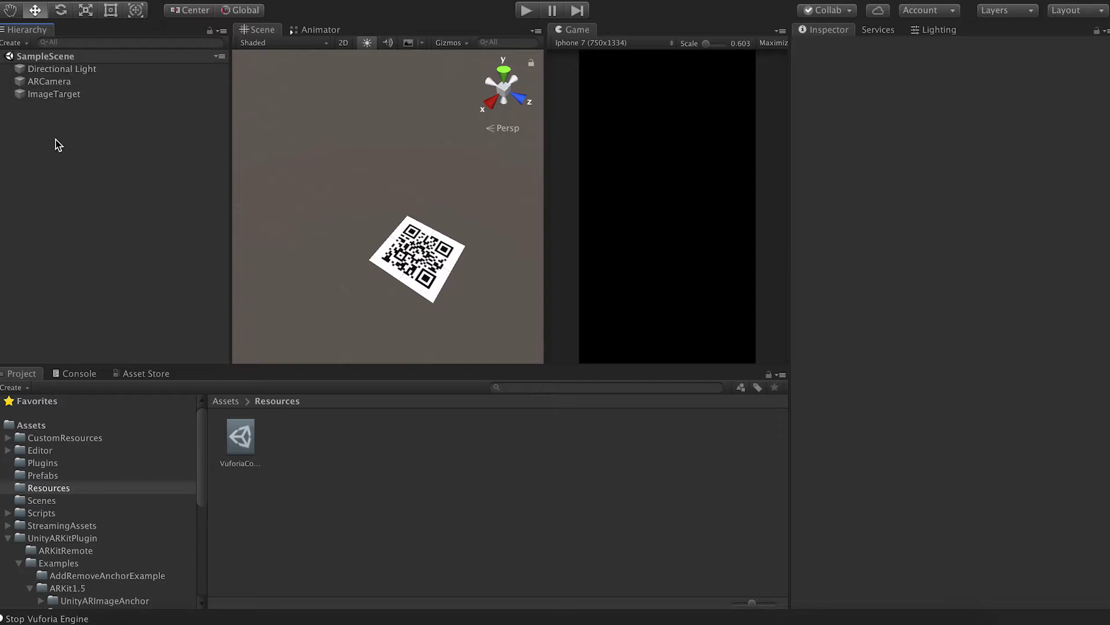
Add a 3D cube to the scene at the top level of the hierarchy.
right_click(56, 139)
mouse_move(93, 343)
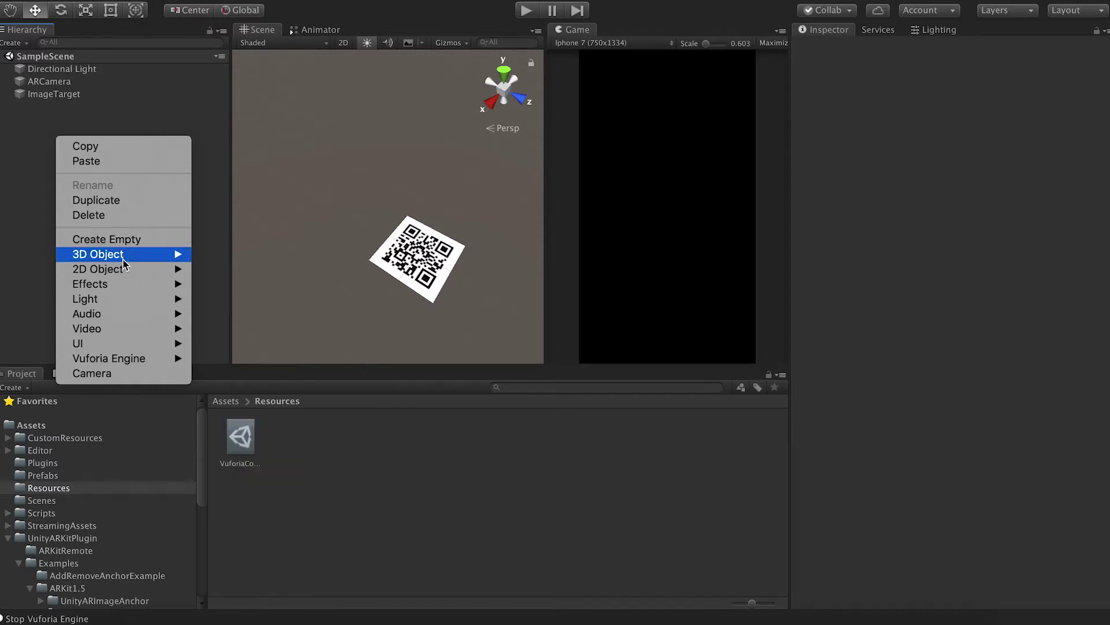
mouse_move(129, 255)
click(223, 254)
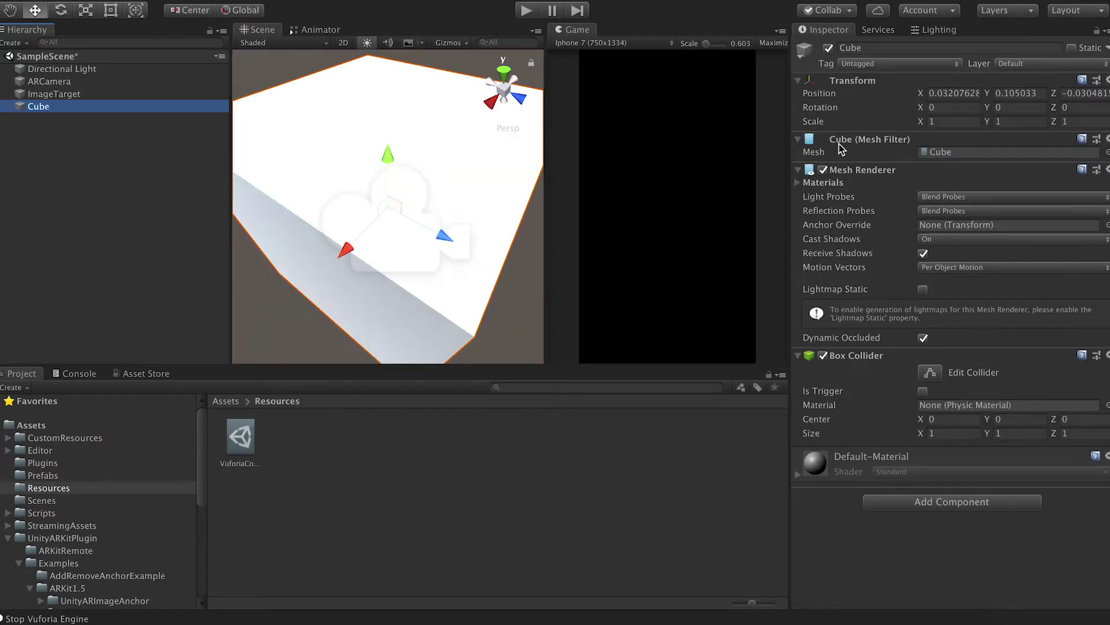
Scale the cube uniformly to about 0.105 and move it to about 0.034 along Z with the combined Transform tool.
click(111, 10)
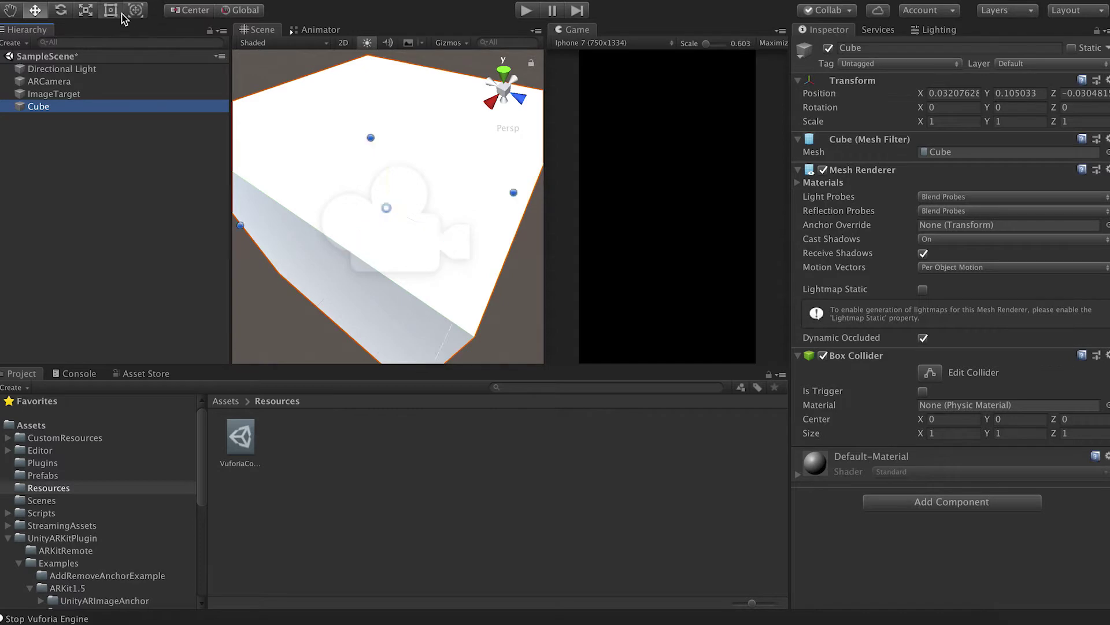
click(135, 10)
drag(439, 240, 476, 119)
scroll(429, 240, up, 3)
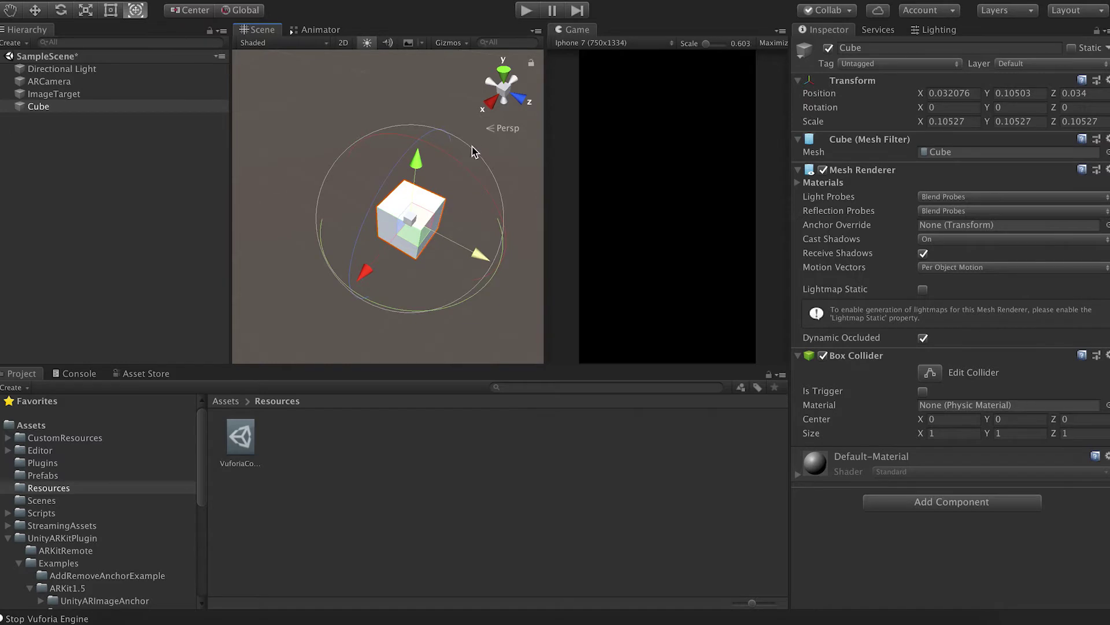
Save the scene and make the cube a child of ImageTarget.
click(414, 101)
key(super+s)
drag(35, 107, 45, 95)
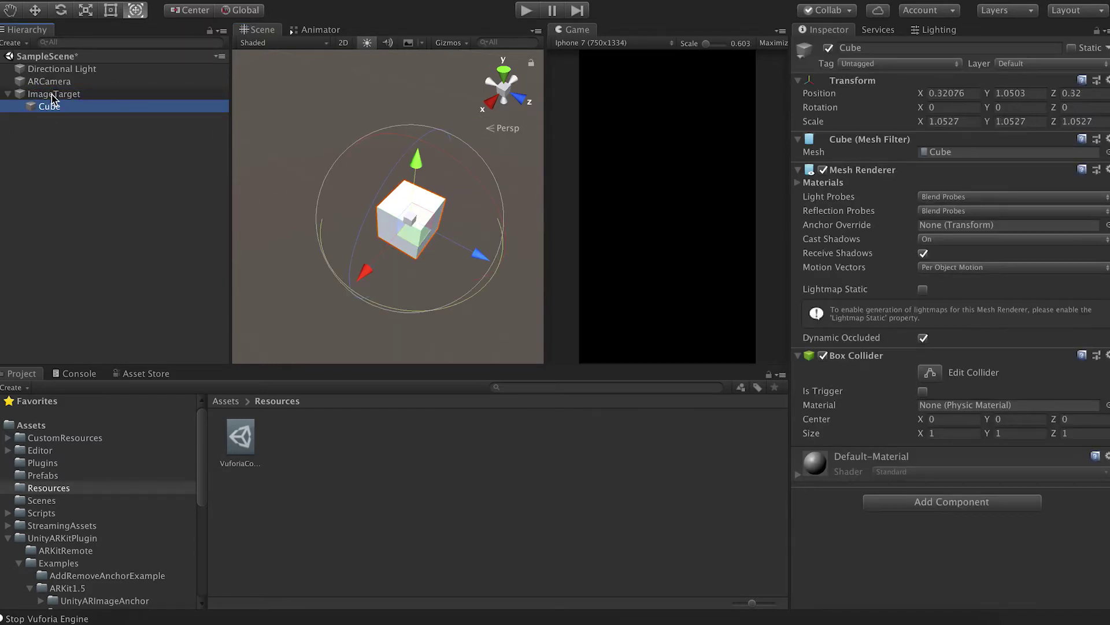
click(80, 194)
Run the scene to test QR code tracking with the Game view scaled to 0.603, and stop play mode.
click(527, 12)
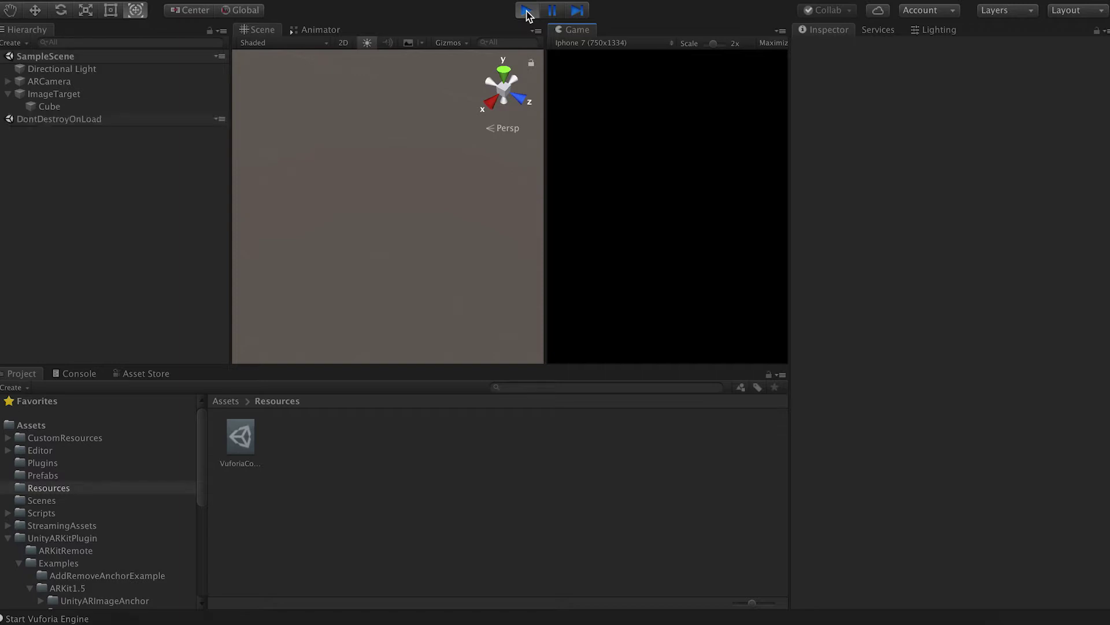
drag(713, 44, 689, 49)
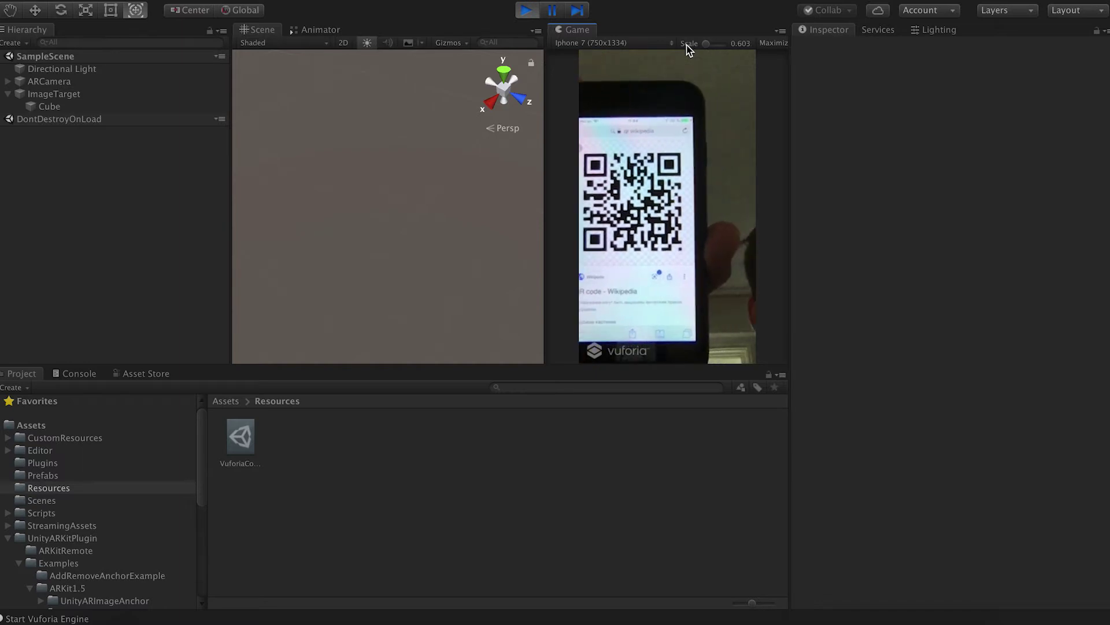
click(526, 11)
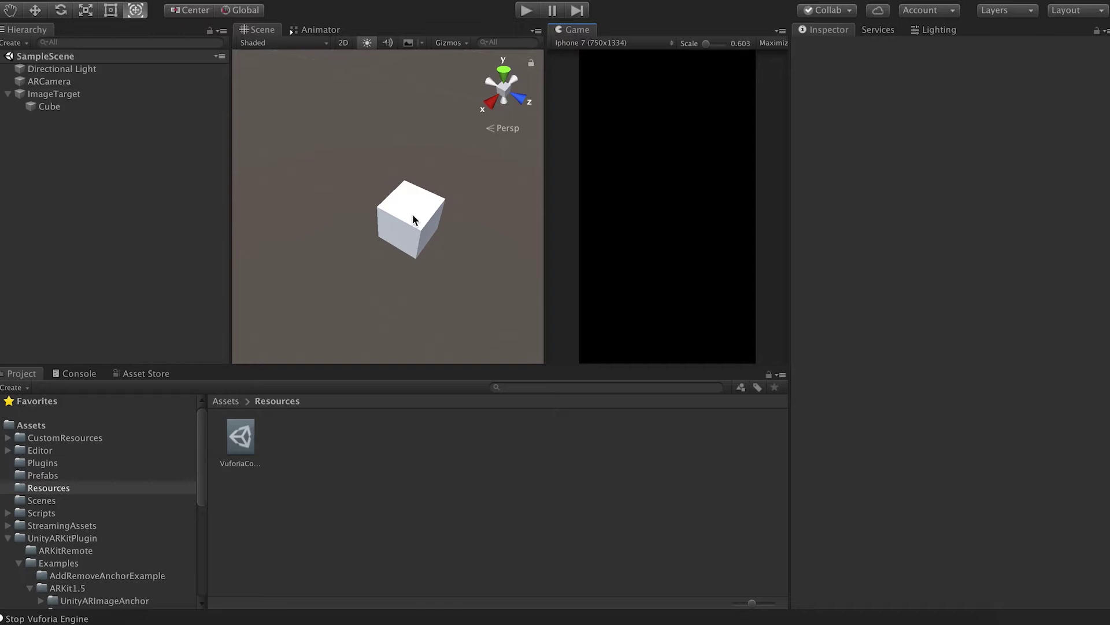
Switch to Chrome, reveal the downloaded QR code PNG in Finder to send it by AirDrop, and return to Unity.
alt+drag(411, 227, 250, 168)
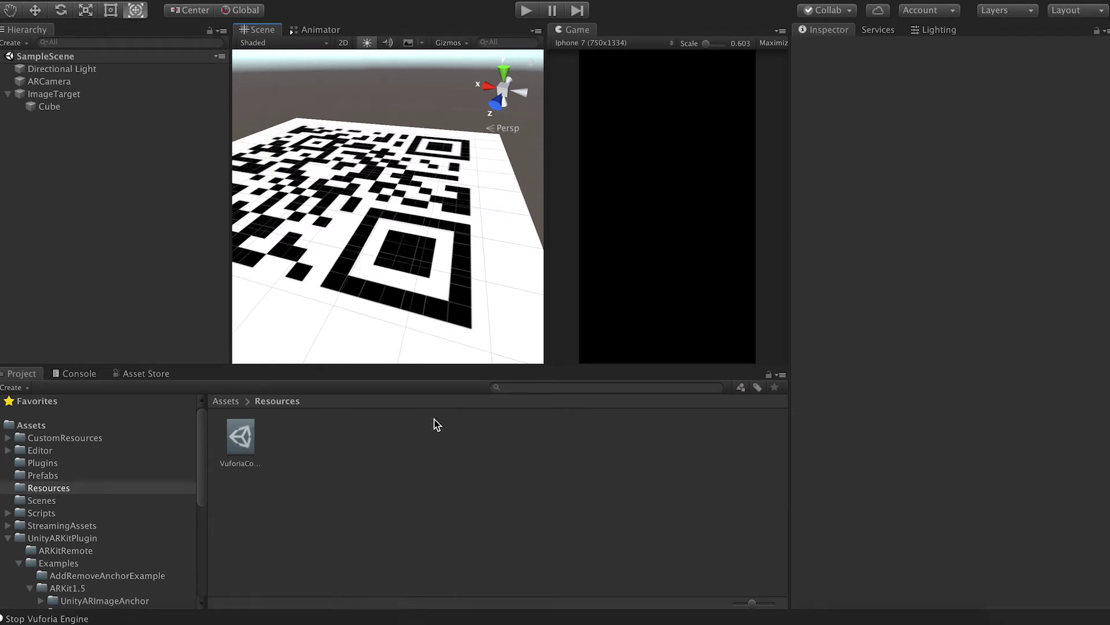
click(261, 619)
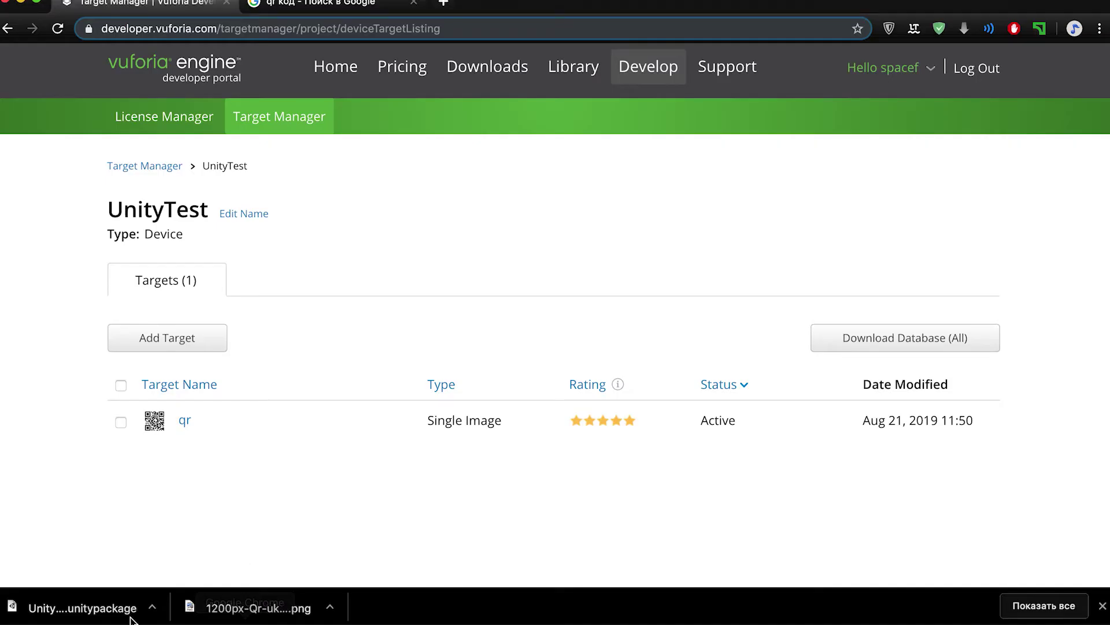
click(330, 608)
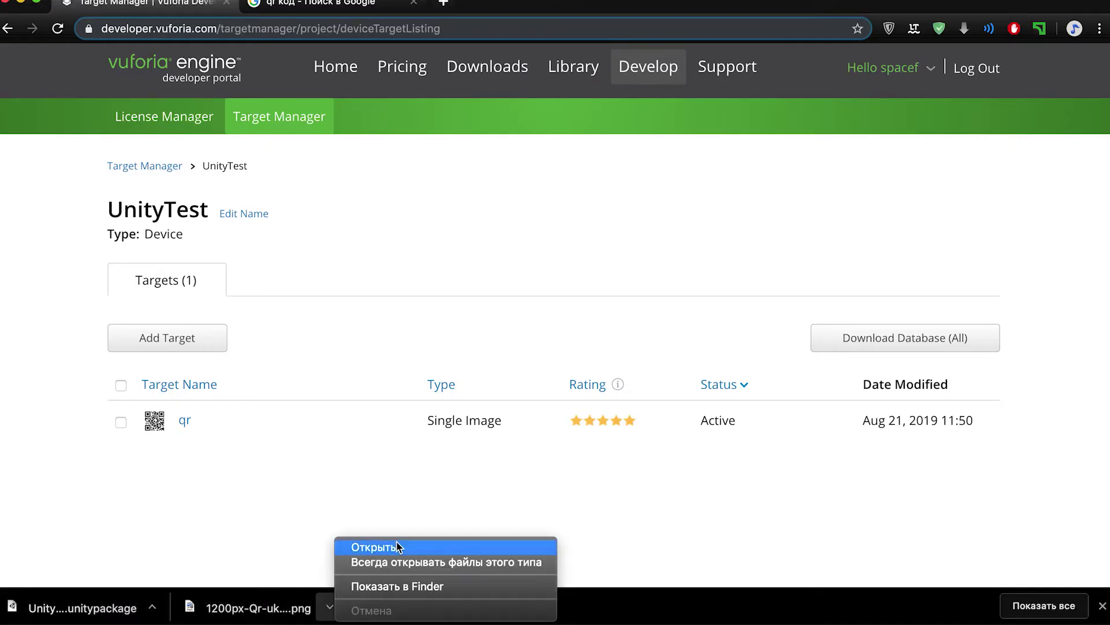
click(393, 585)
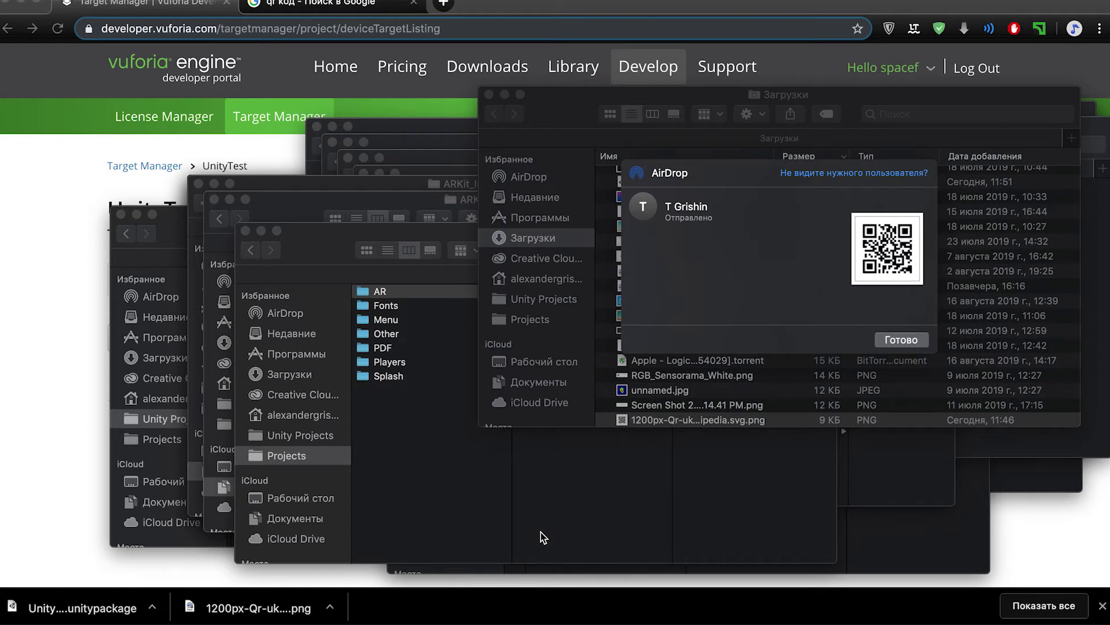
click(451, 619)
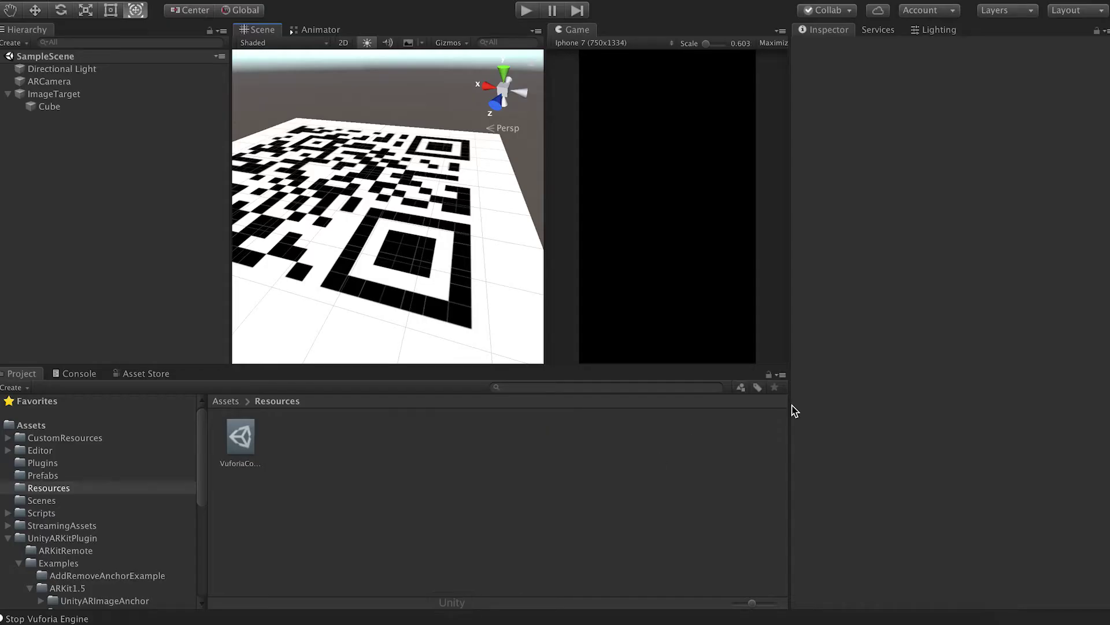
Play the scene again with the Game view scaled to 0.603 to check the cube on the QR code, and stop it.
click(527, 10)
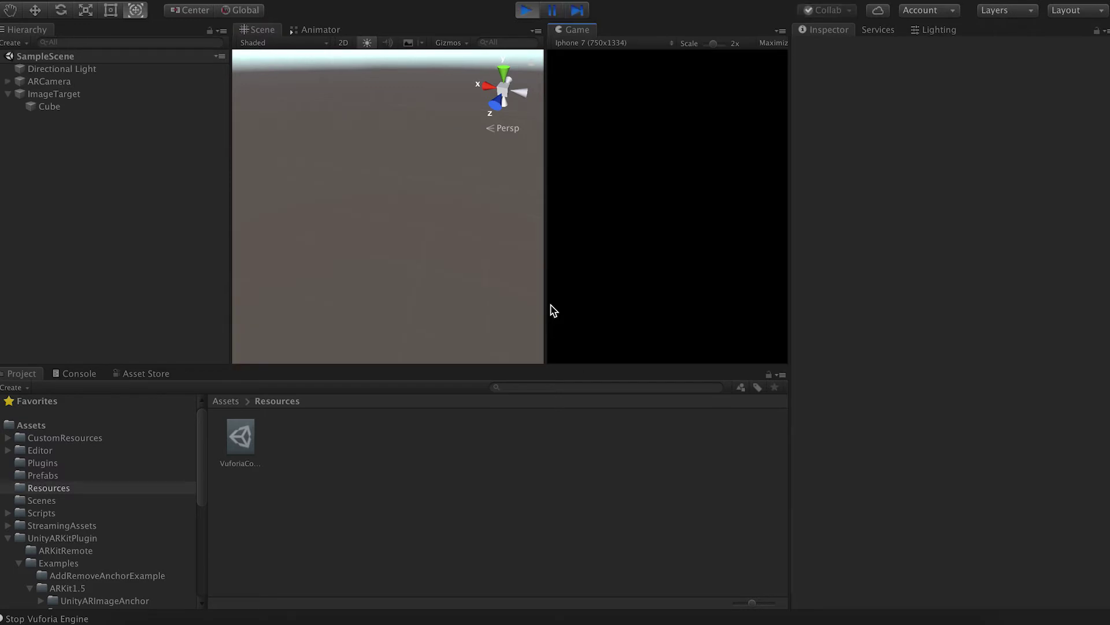
drag(713, 43, 666, 49)
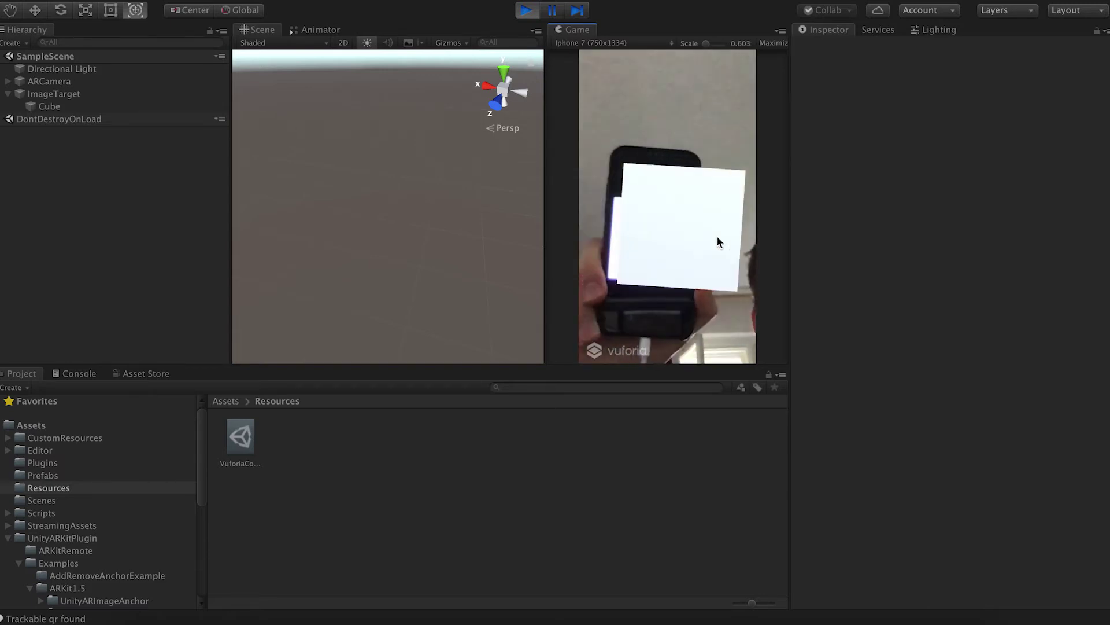
key(ctrl+p)
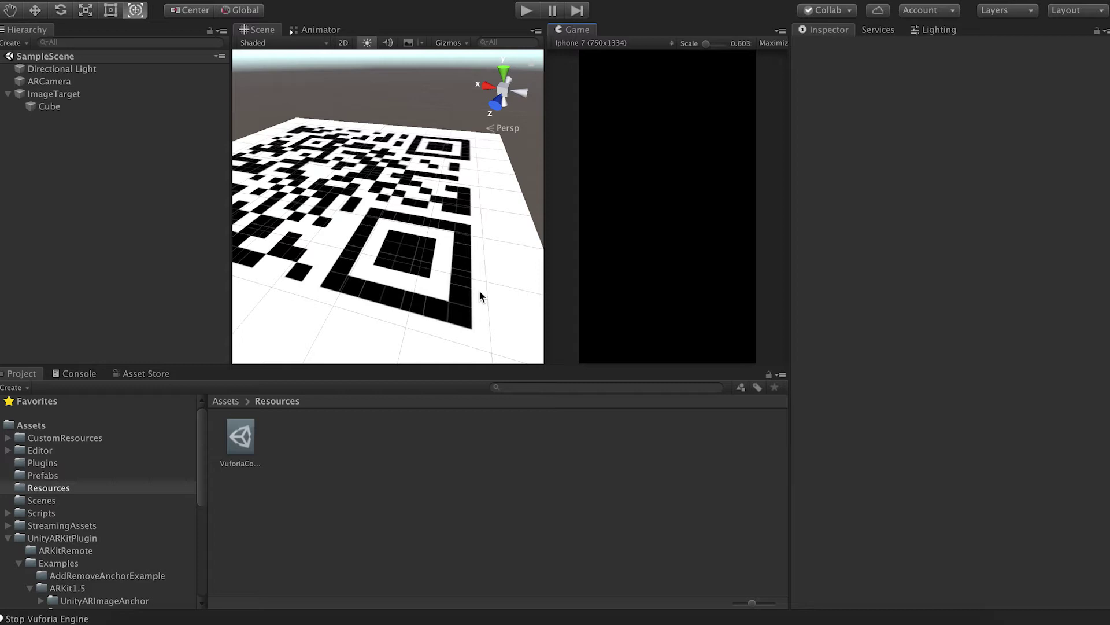
Collapse ImageTarget in the hierarchy and review the iOS build settings with Scenes/SampleScene included, closing them without building.
click(8, 94)
click(83, 0)
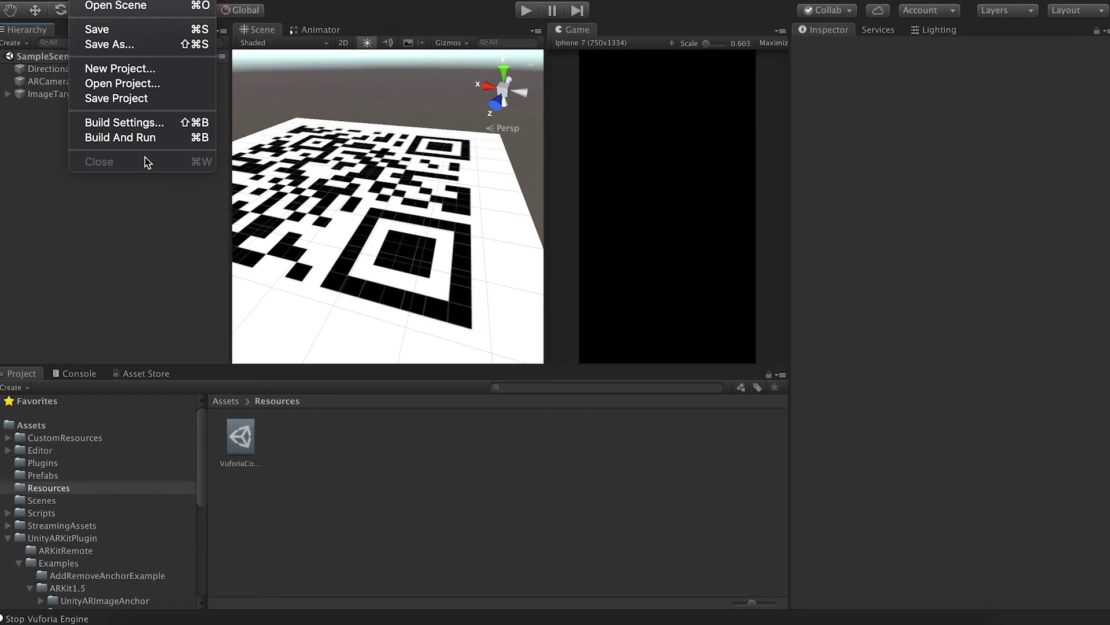
click(130, 122)
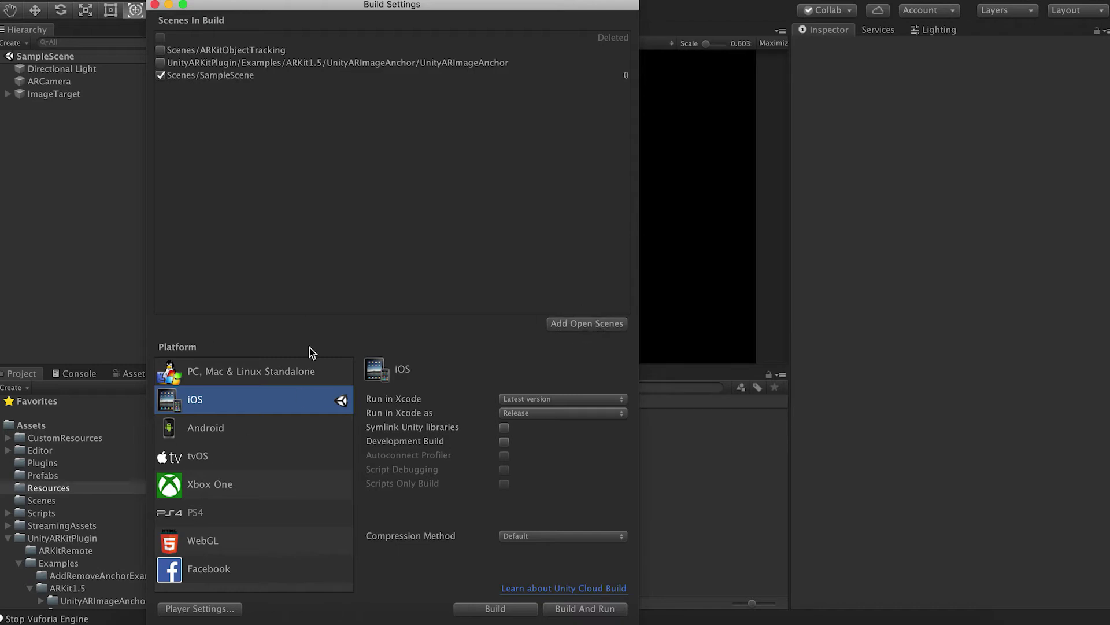
click(155, 4)
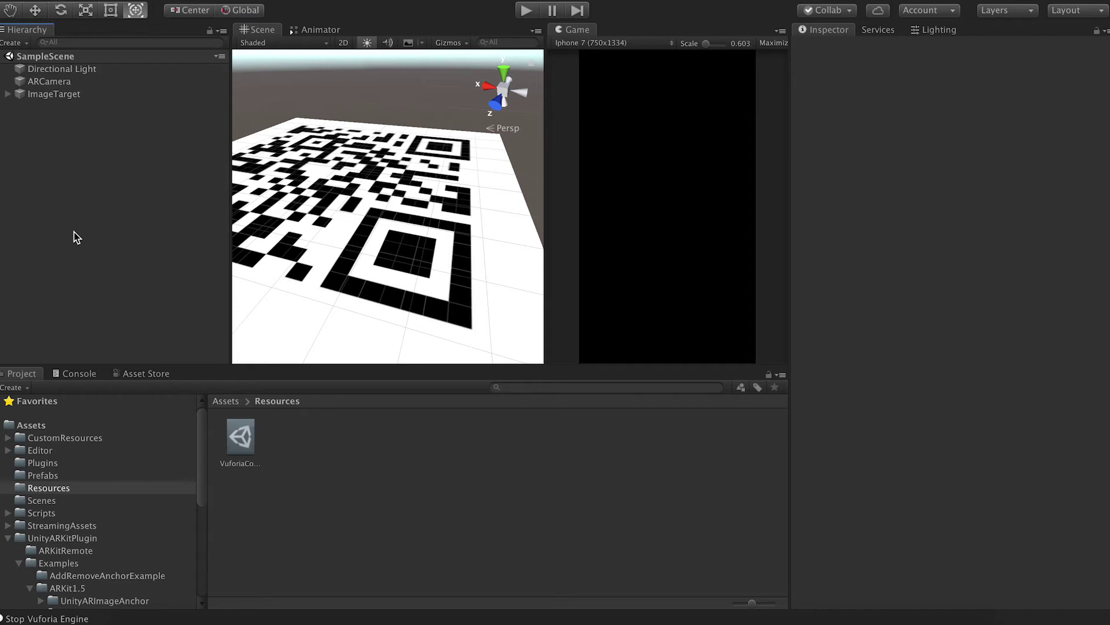
Look over the Vuforia Core Samples page in the Asset Store and return to the project files.
click(141, 373)
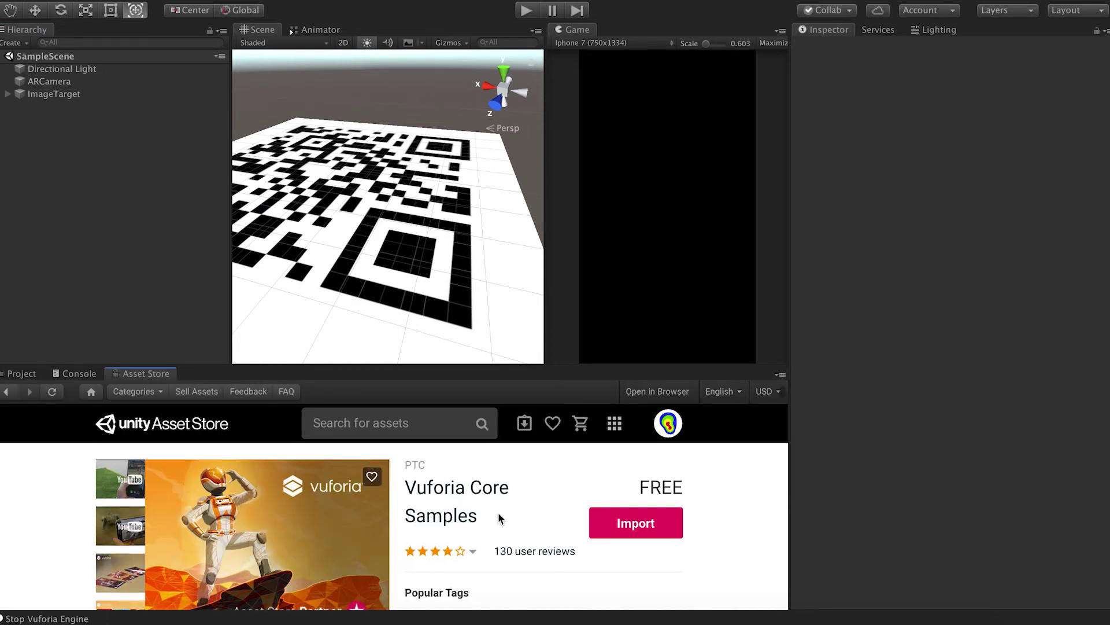
scroll(499, 515, down, 3)
scroll(497, 497, up, 2)
scroll(496, 494, up, 2)
scroll(496, 494, down, 2)
scroll(496, 494, up, 1)
click(21, 373)
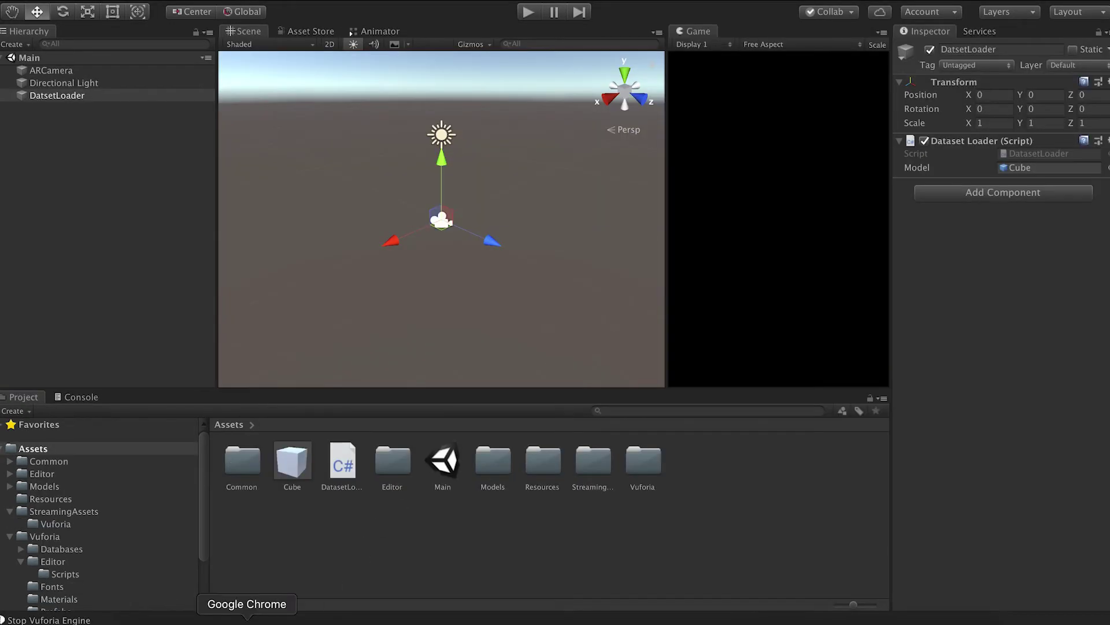
Switch to Chrome, read through the vuforia-runtime-dataset-sample repository and its README on GitHub, and return to Unity.
click(246, 618)
click(372, 132)
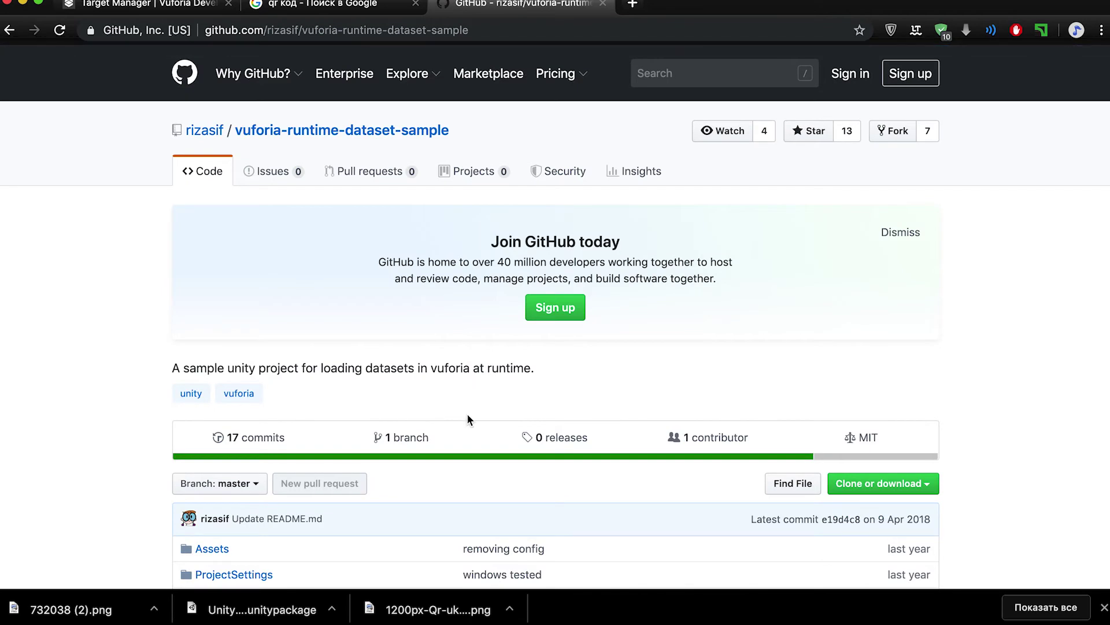
scroll(488, 464, down, 10)
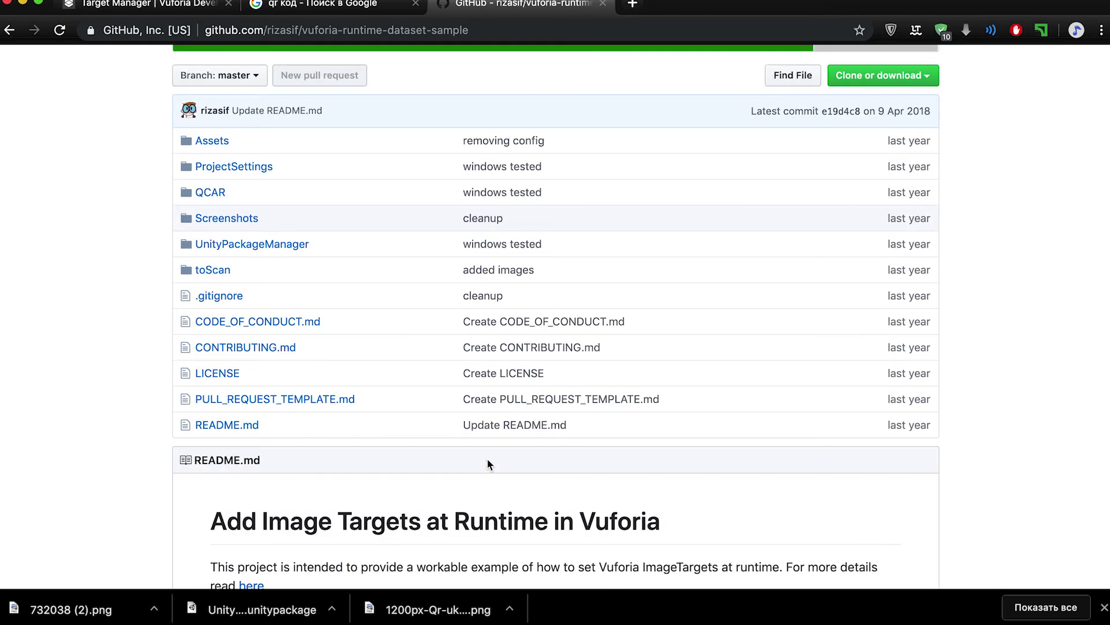
scroll(487, 458, down, 5)
scroll(488, 468, up, 7)
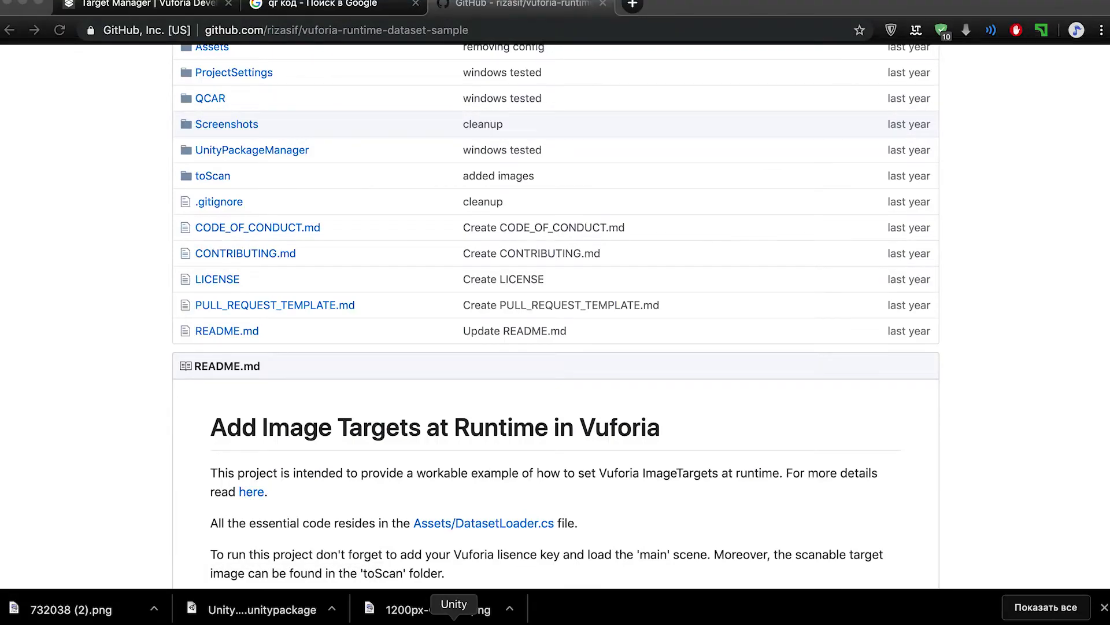
click(454, 620)
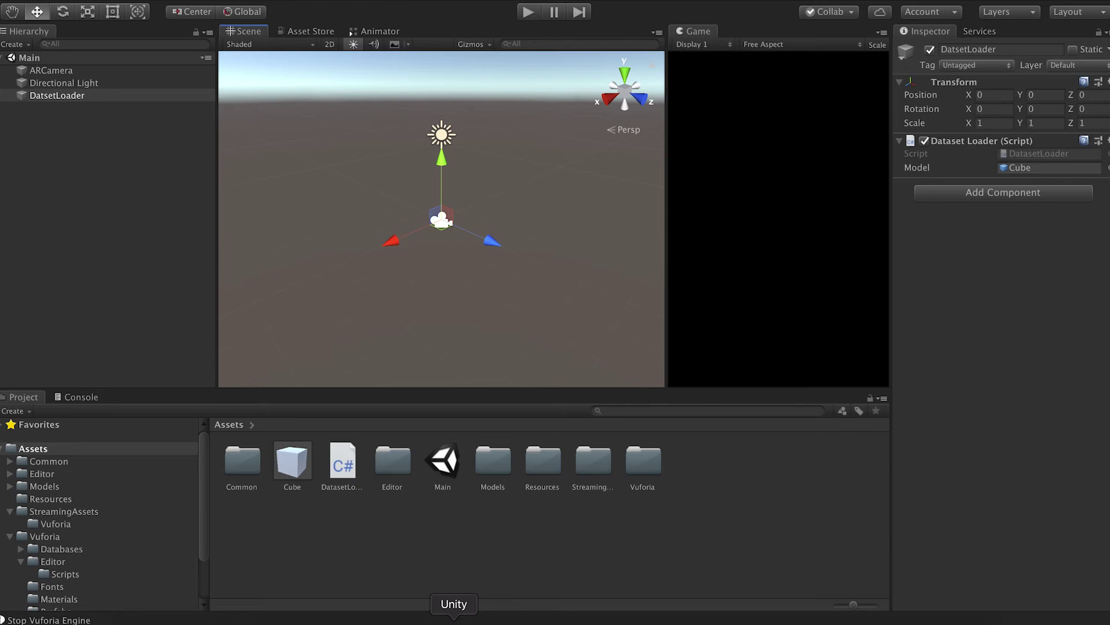
Inspect the ARCamera, Directional Light and DatsetLoader objects, and locate the Cube asset assigned as the Dataset Loader's Model.
click(124, 131)
click(57, 71)
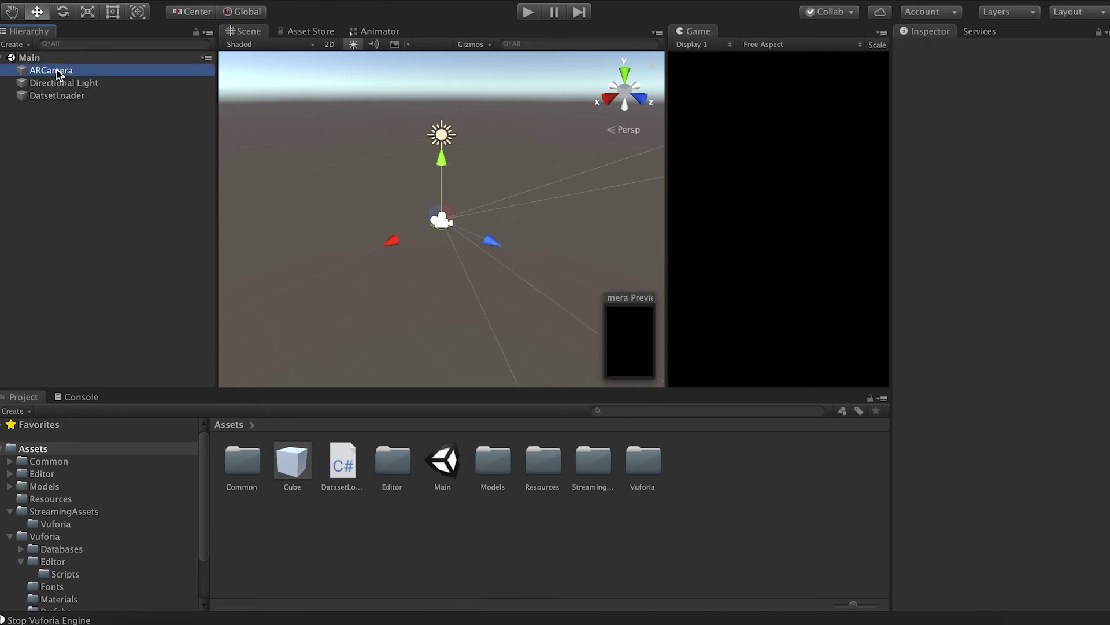
click(78, 83)
click(62, 96)
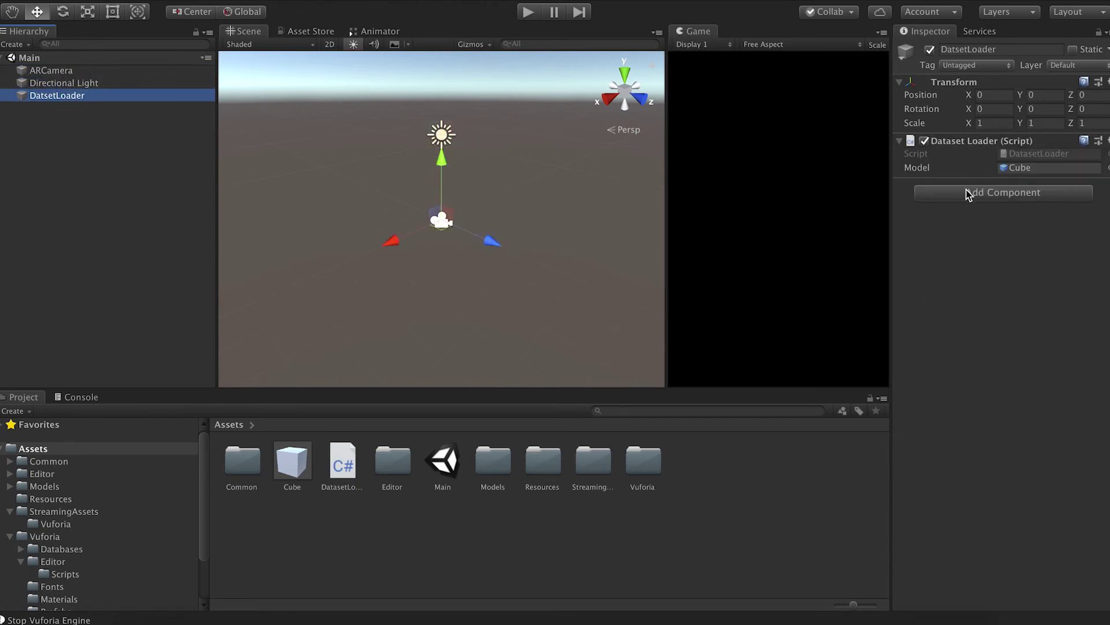
click(1026, 172)
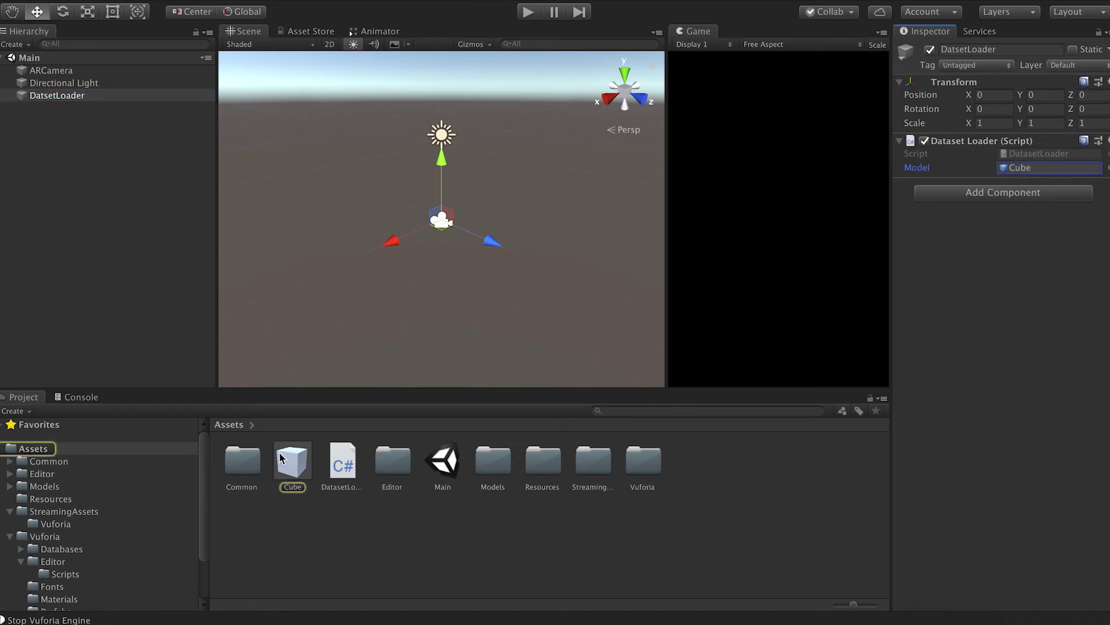
click(189, 202)
click(68, 95)
Deselect everything and run the Main scene to test loading the image target at runtime, and stop play mode.
click(74, 180)
click(528, 11)
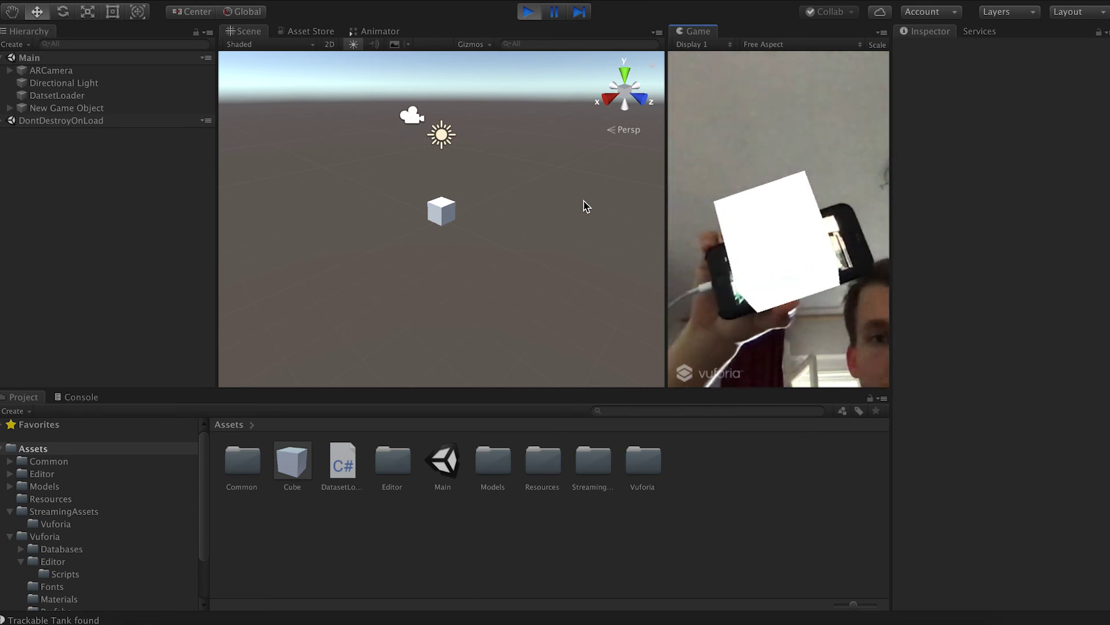
click(527, 12)
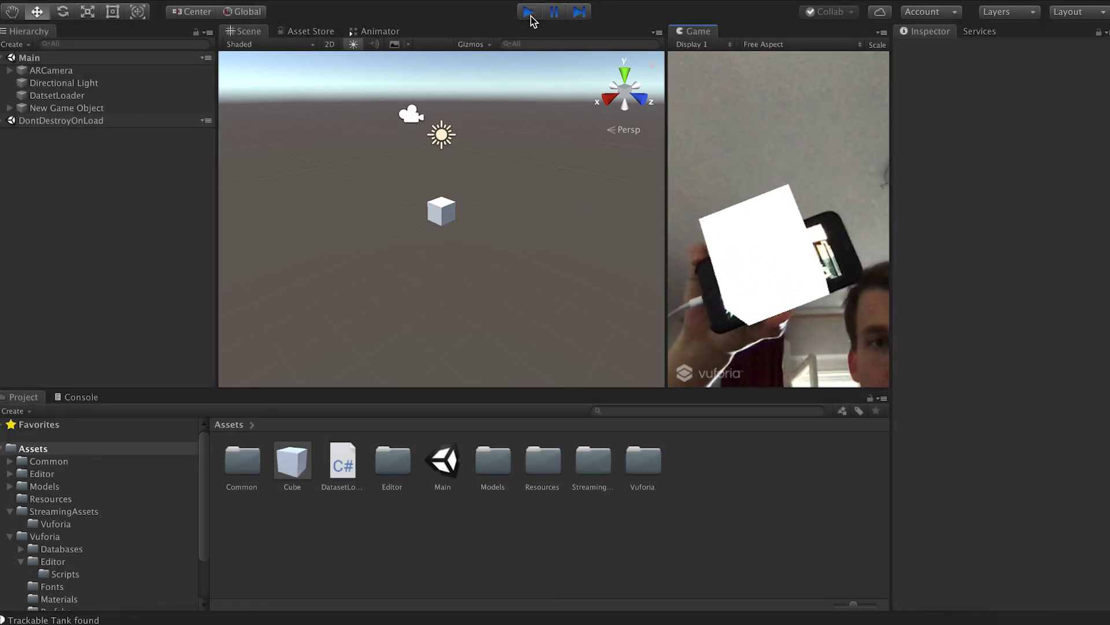